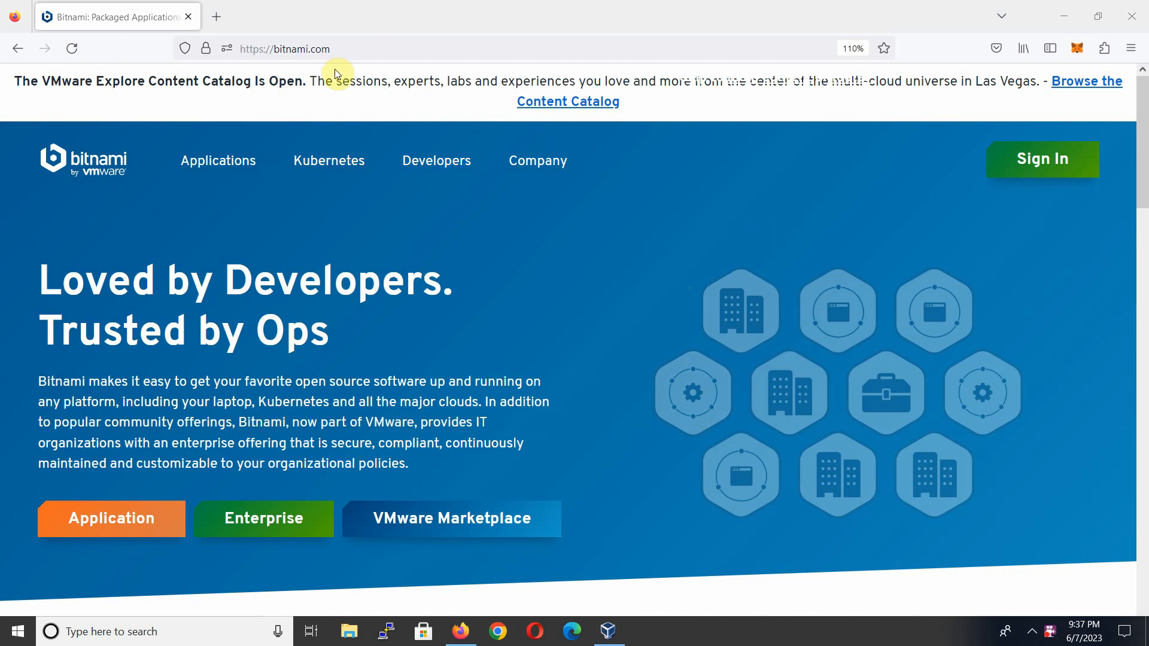
Step: Open the Bitnami Application Catalog and filter it to the Virtual Machines solutions
click(234, 167)
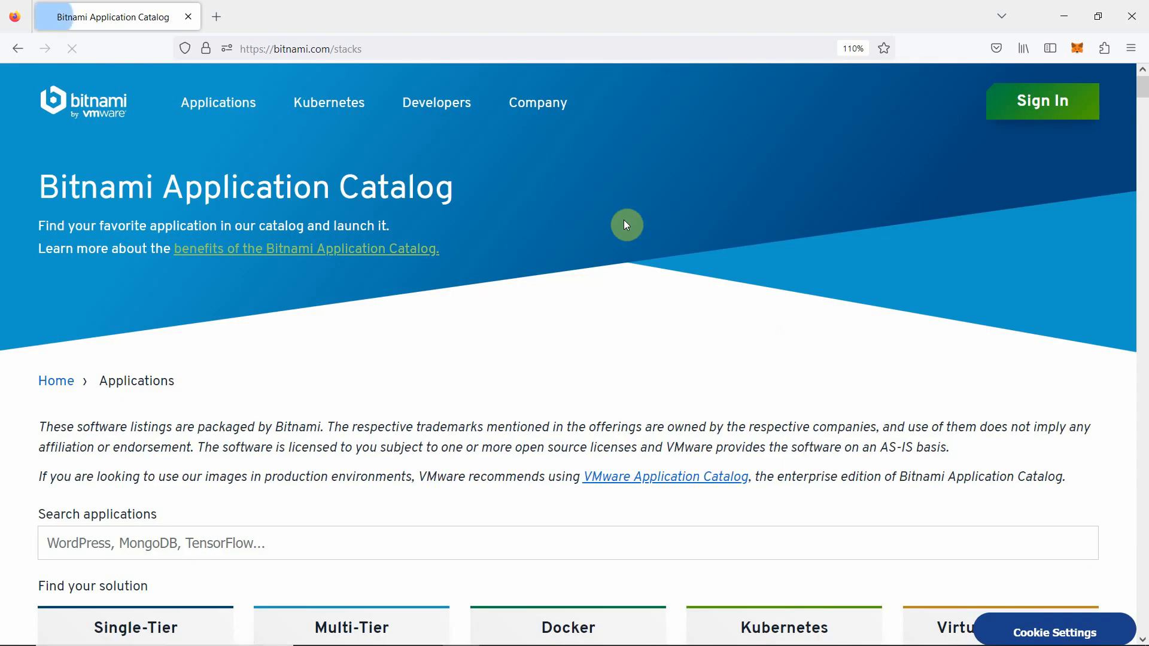
scroll(662, 218, down, 3)
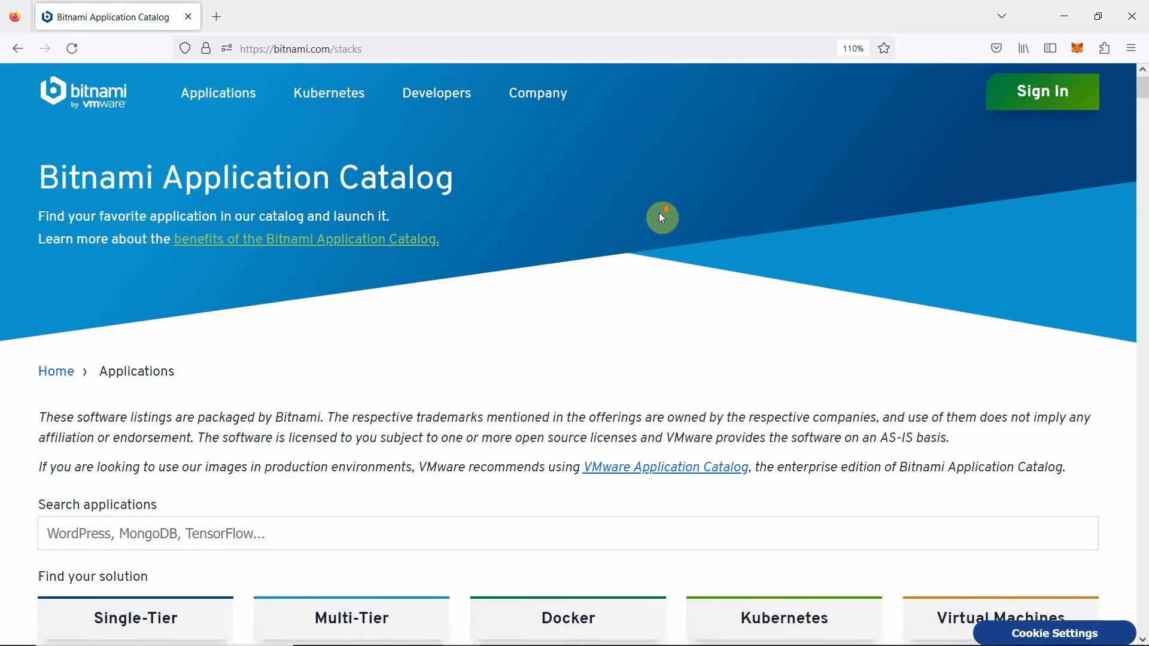
scroll(663, 218, down, 10)
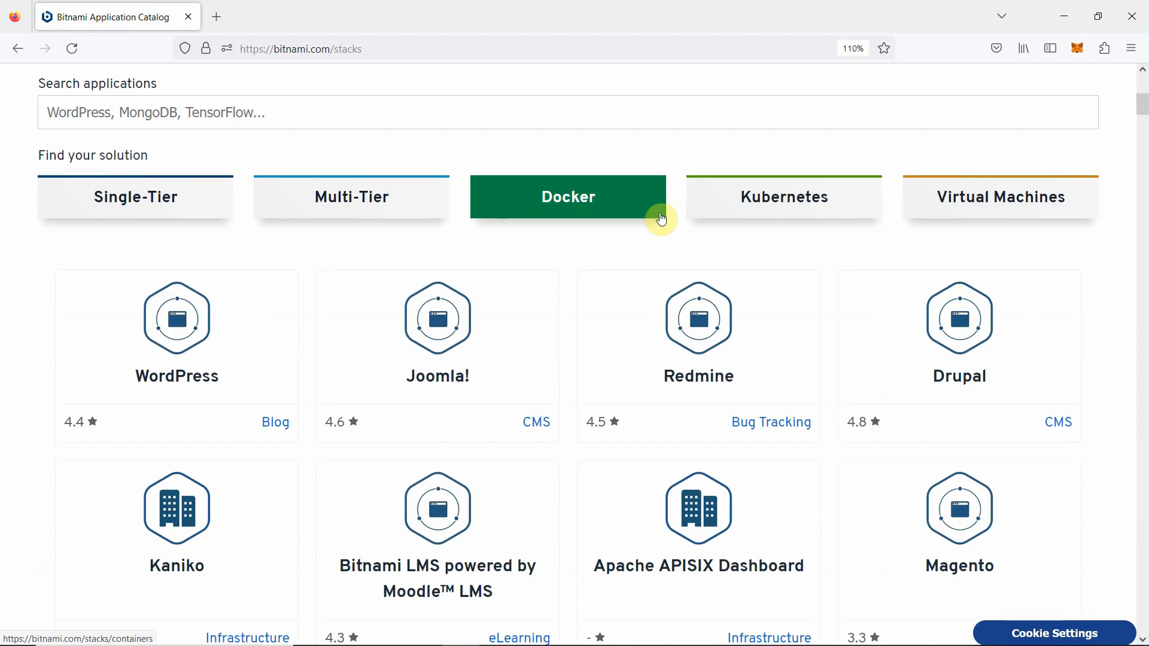
scroll(585, 119, up, 3)
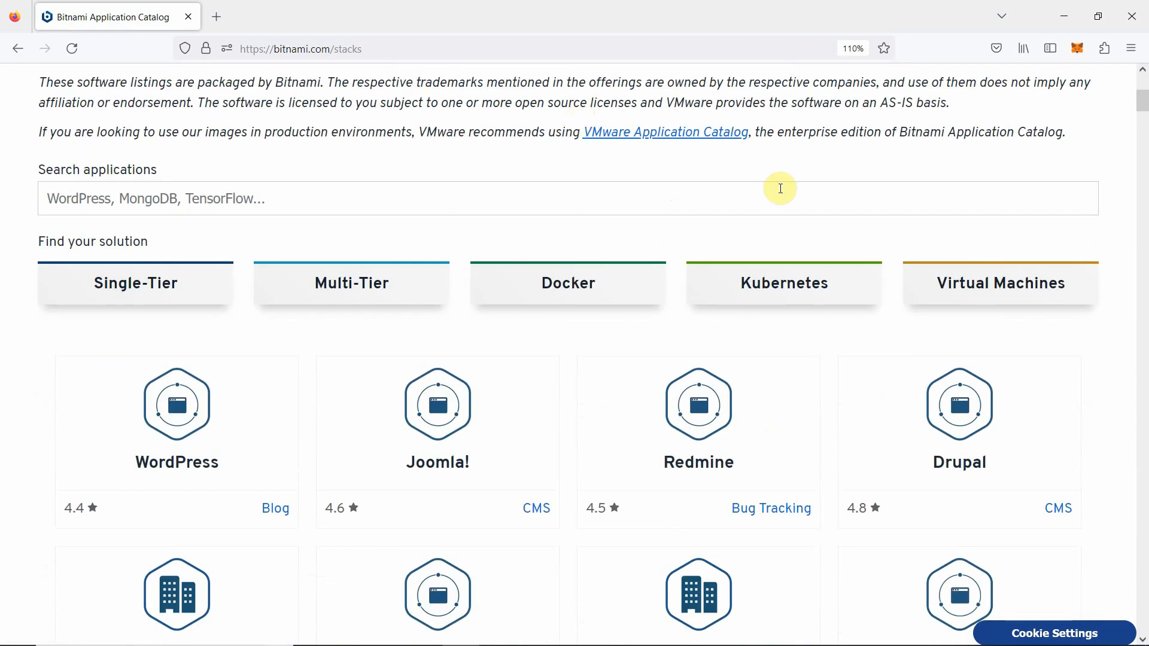
click(576, 286)
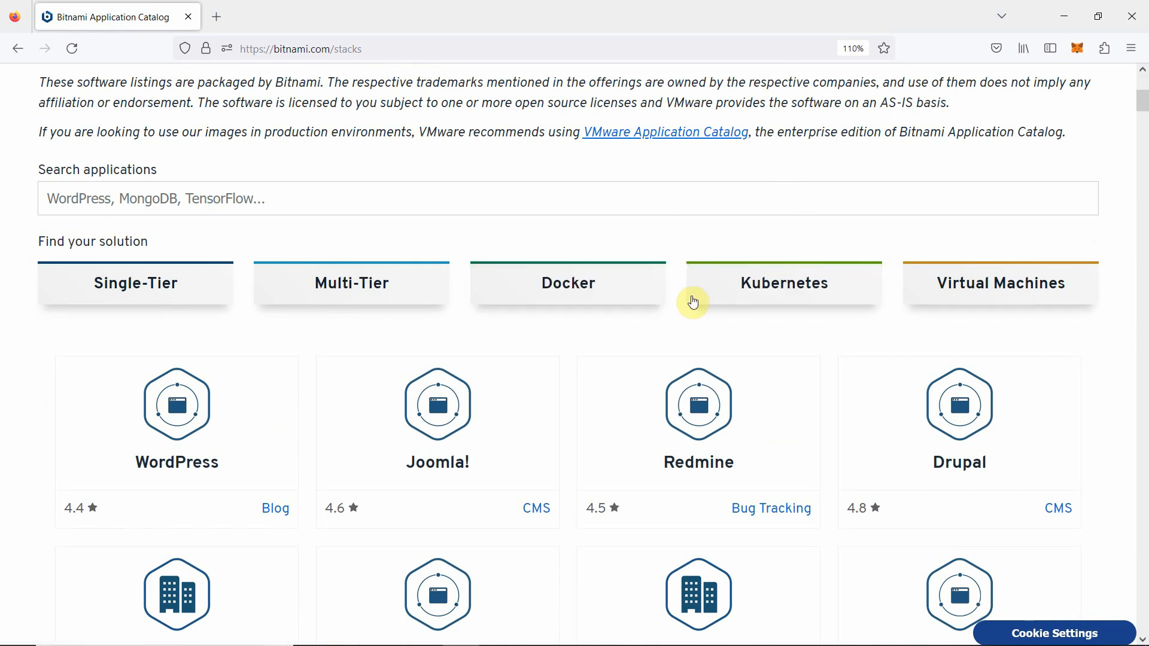
click(956, 293)
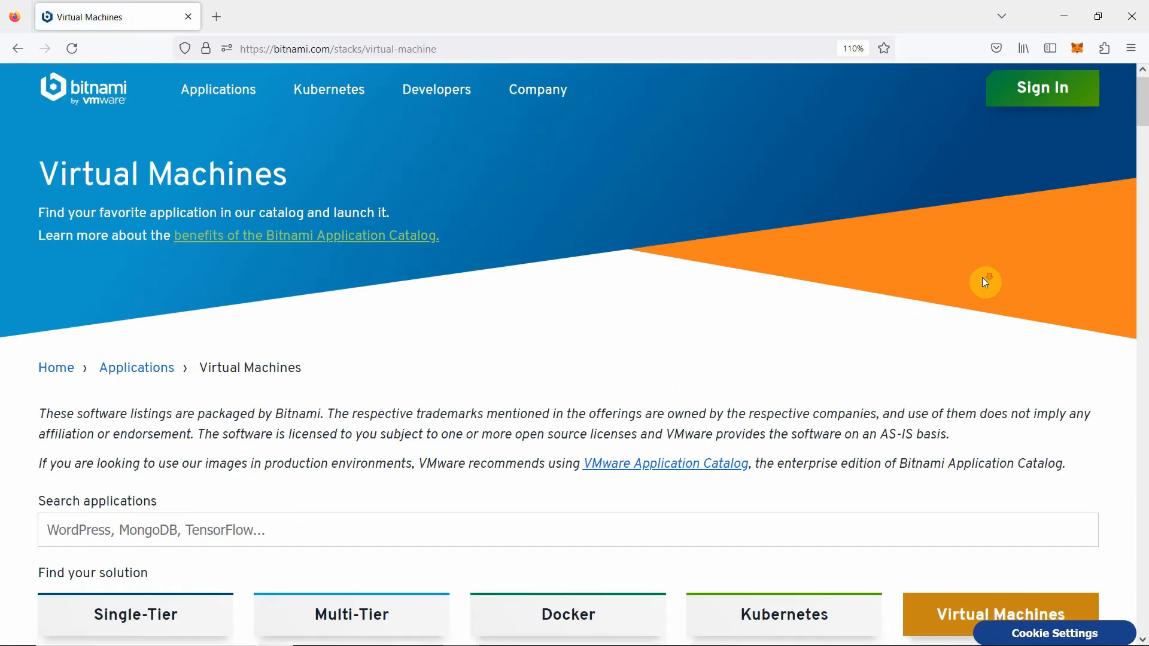
Step: Search the virtual machine applications for "moo" and open the Bitnami LMS powered by Moodle LMS page
scroll(982, 278, down, 4)
scroll(982, 277, down, 4)
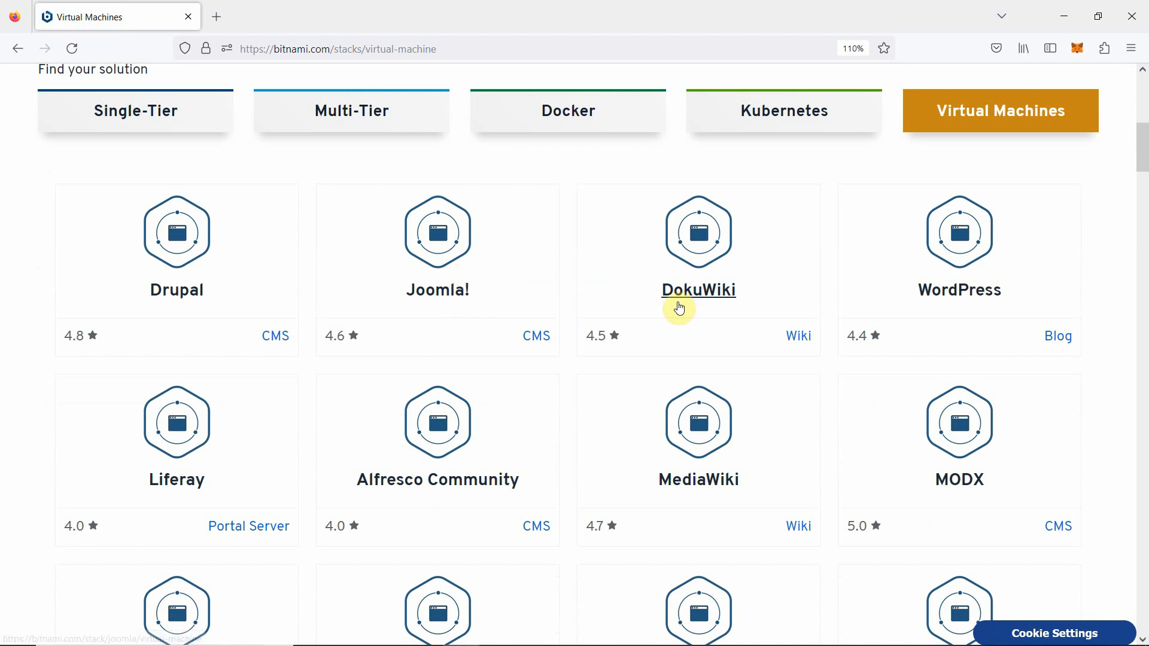
scroll(735, 309, down, 3)
scroll(734, 308, up, 7)
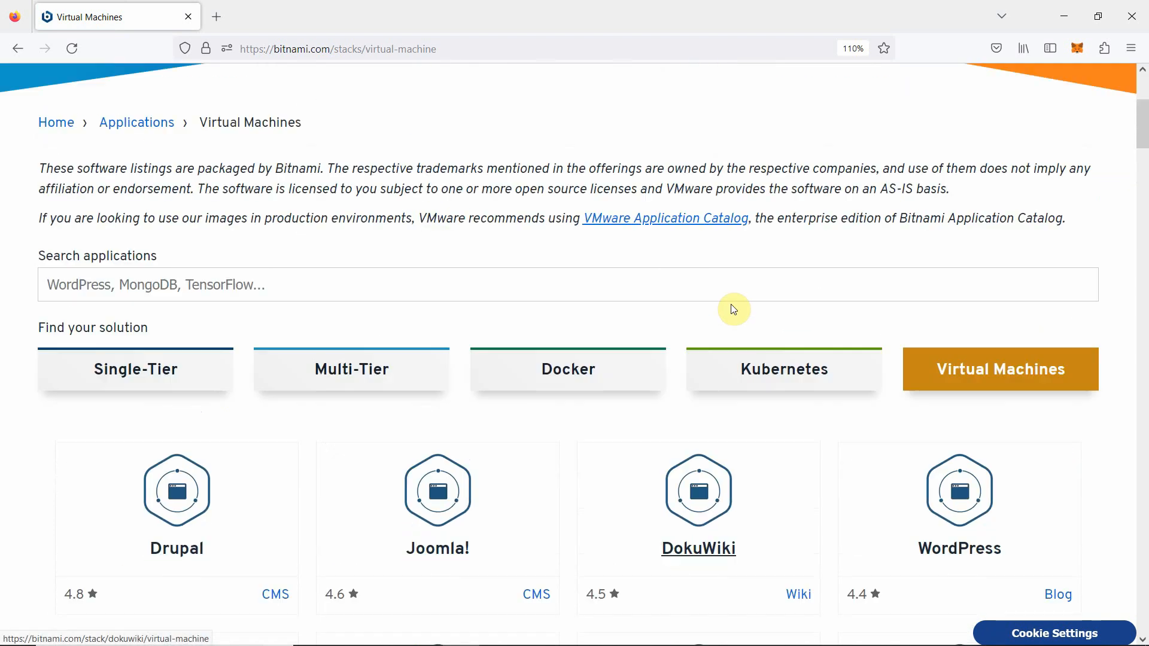
click(323, 288)
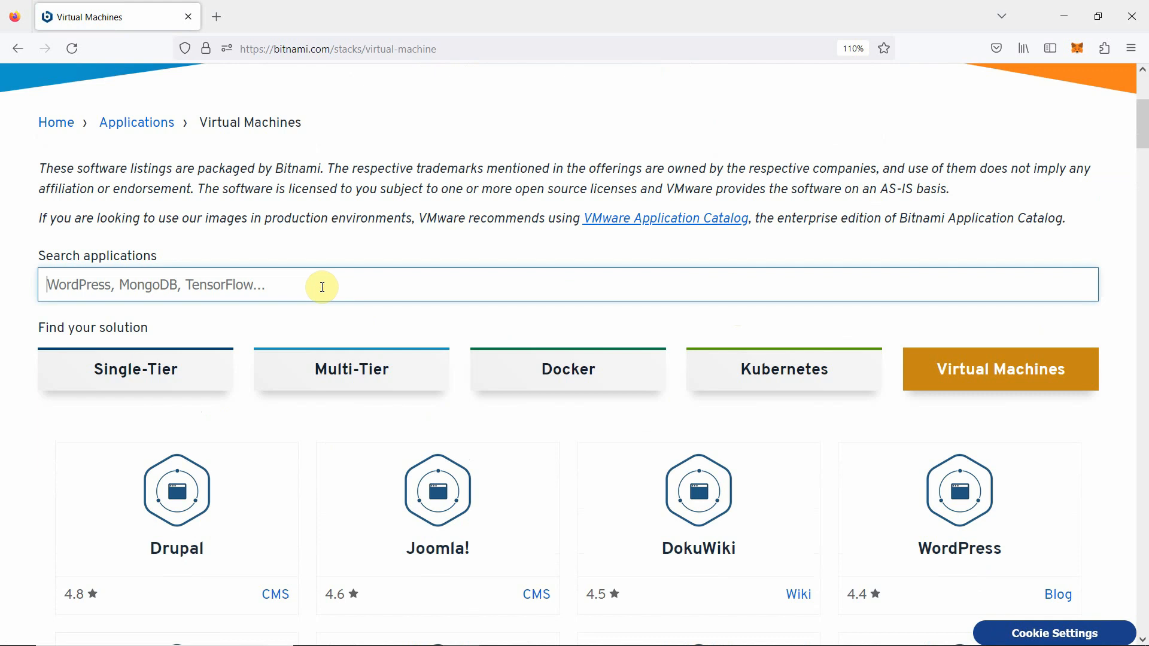
text(moo)
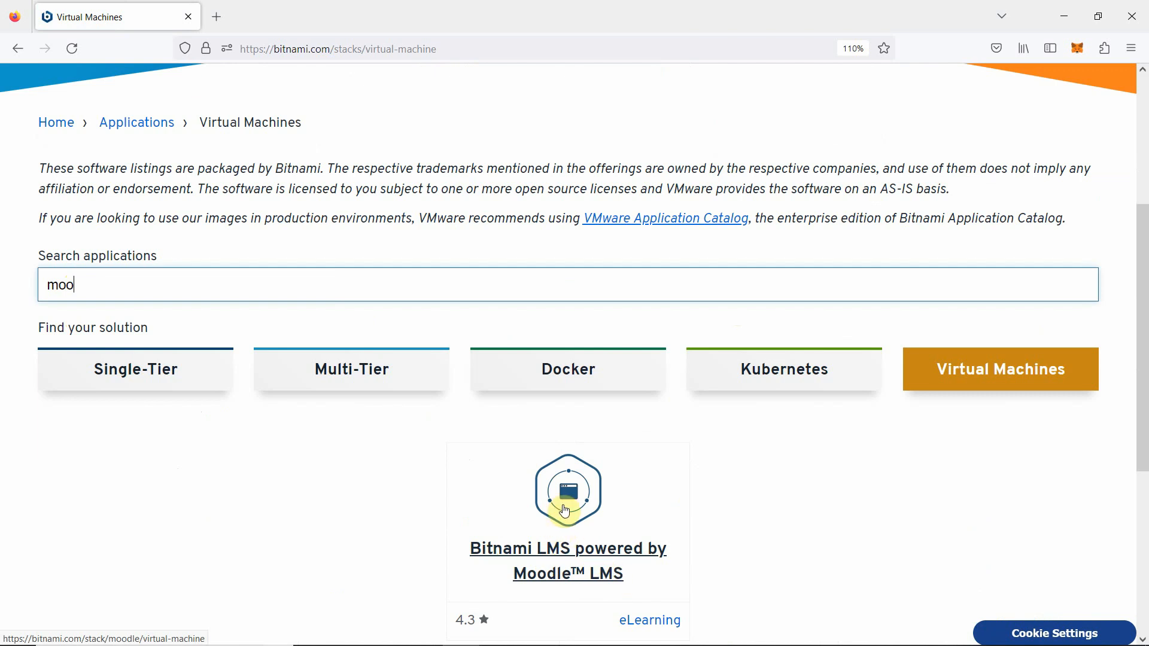
click(566, 512)
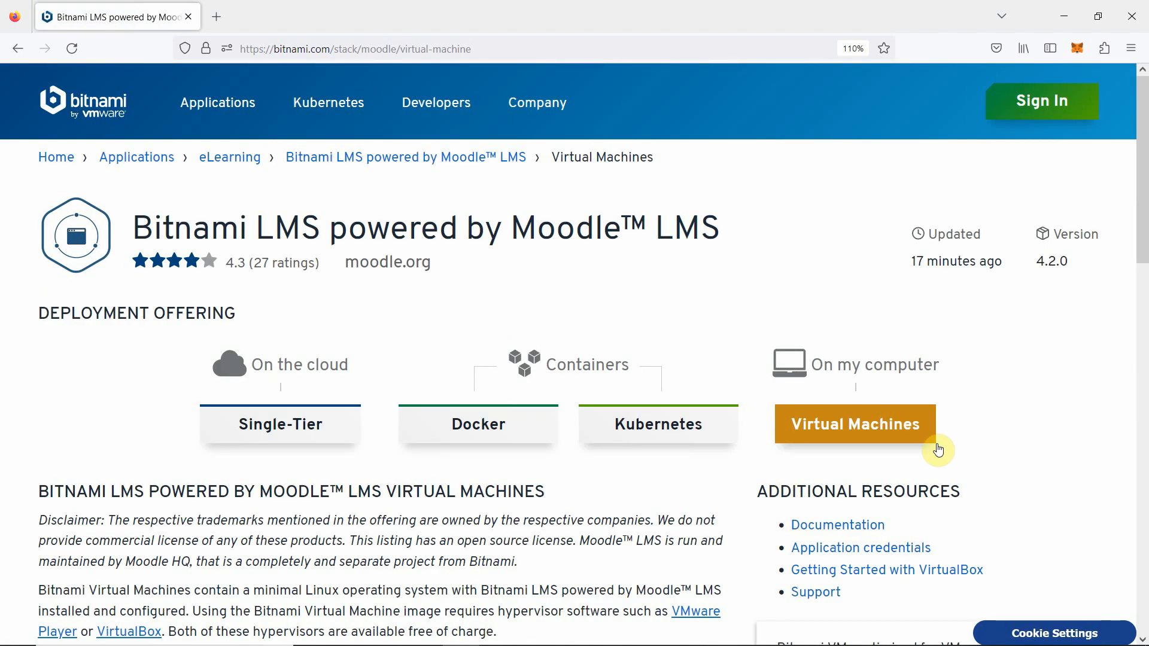
Step: Request the Moodle LMS 4.2.0-0 download in .OVA format without signing in, and cancel saving the file
scroll(939, 450, down, 3)
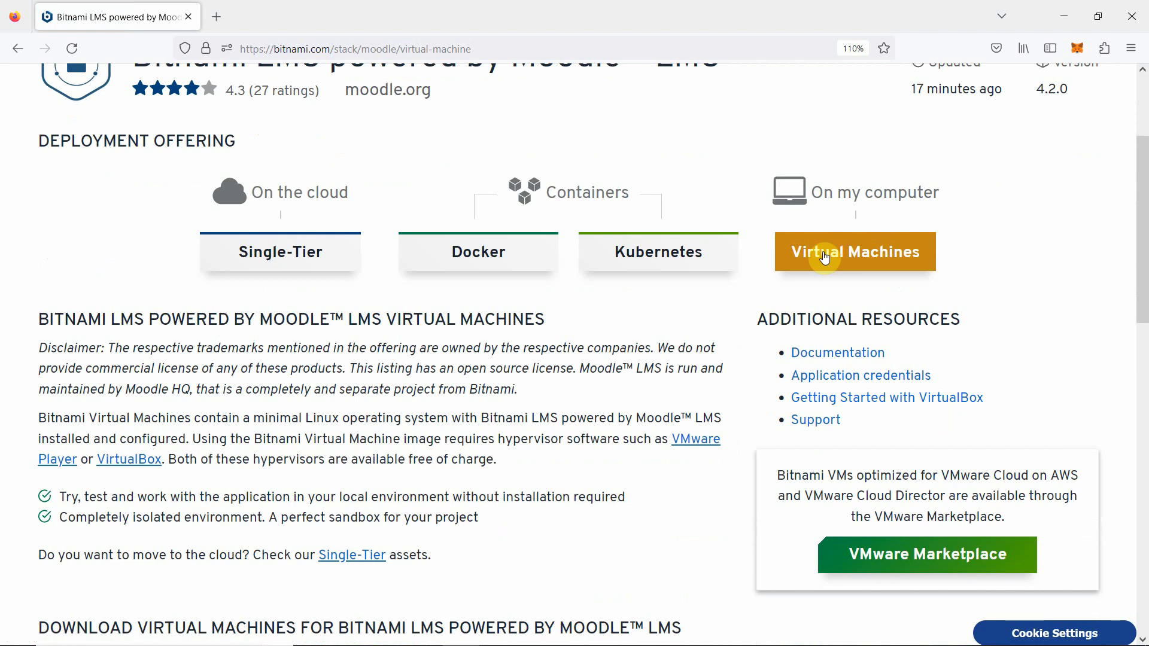
scroll(923, 249, down, 6)
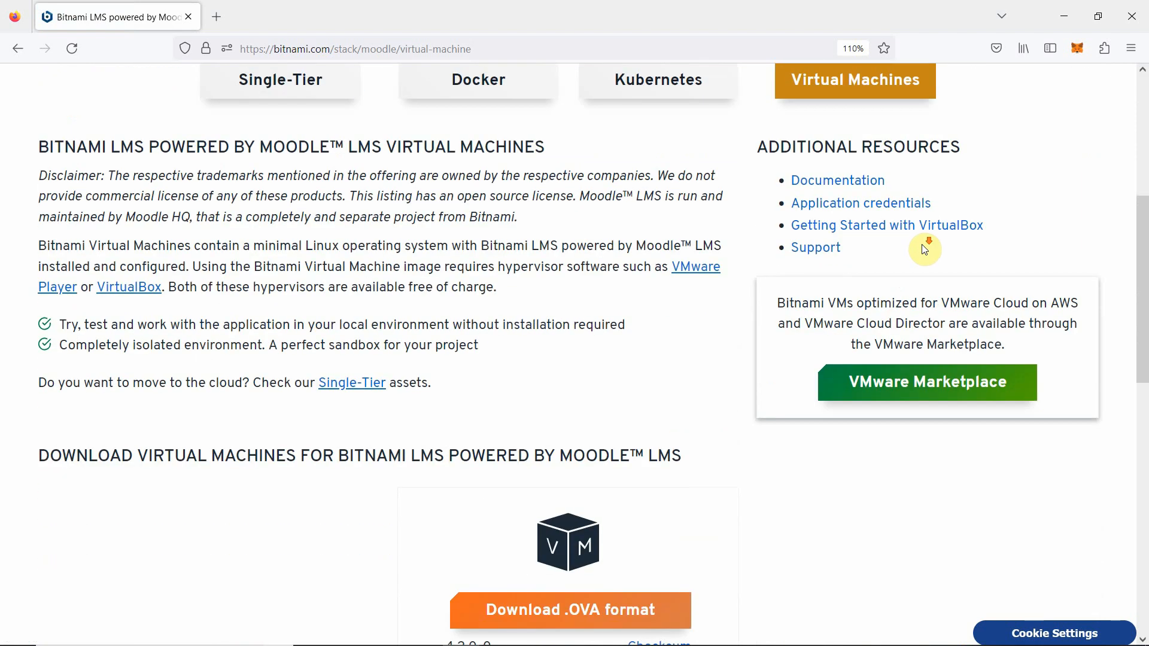
scroll(808, 407, down, 3)
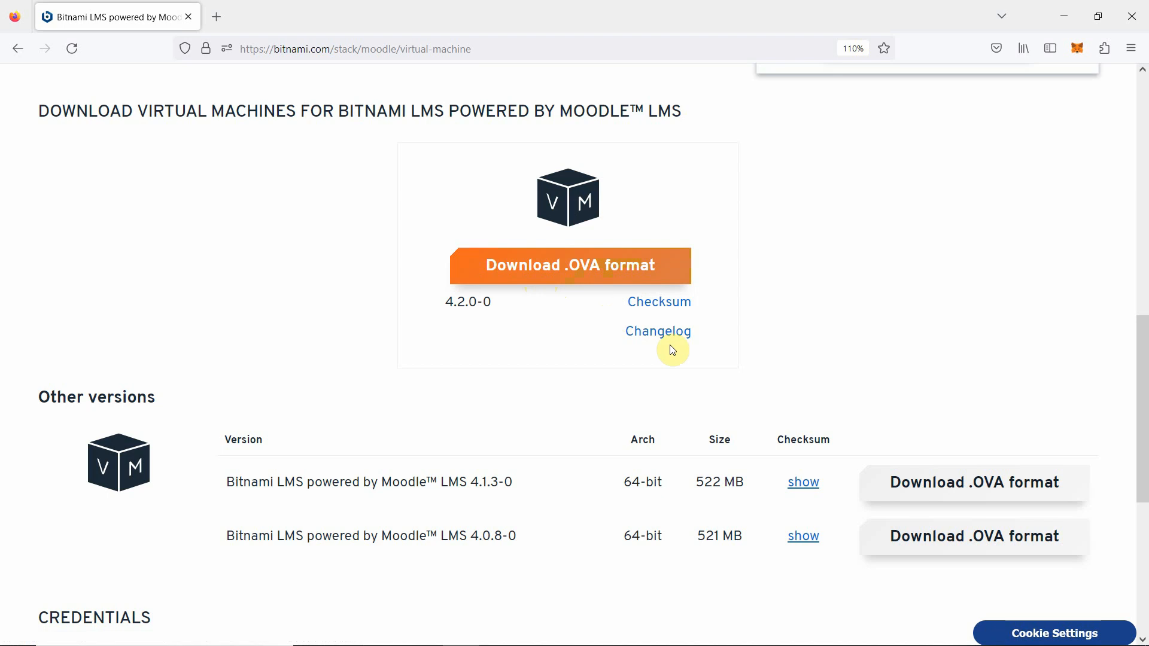
click(579, 272)
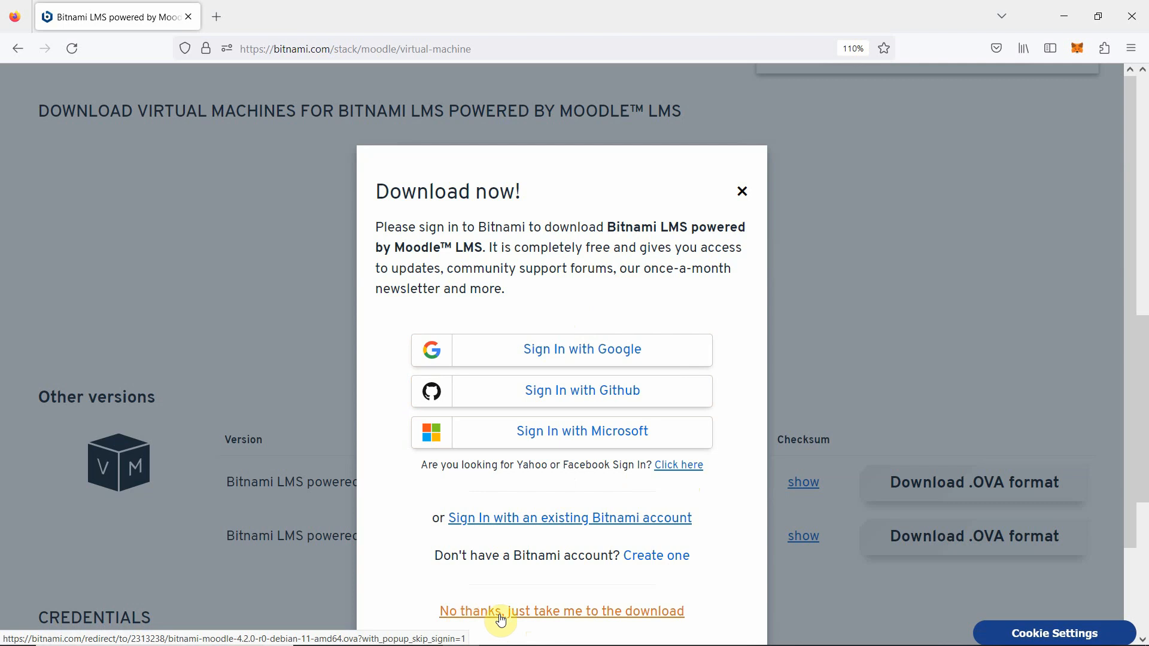
click(574, 614)
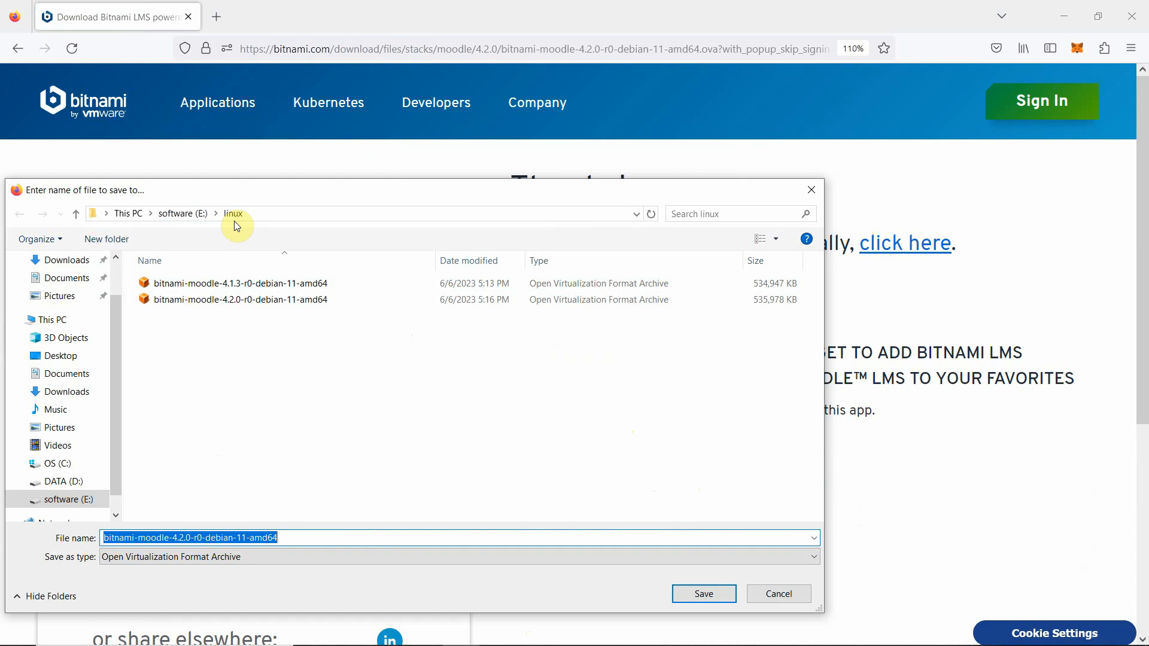
click(776, 597)
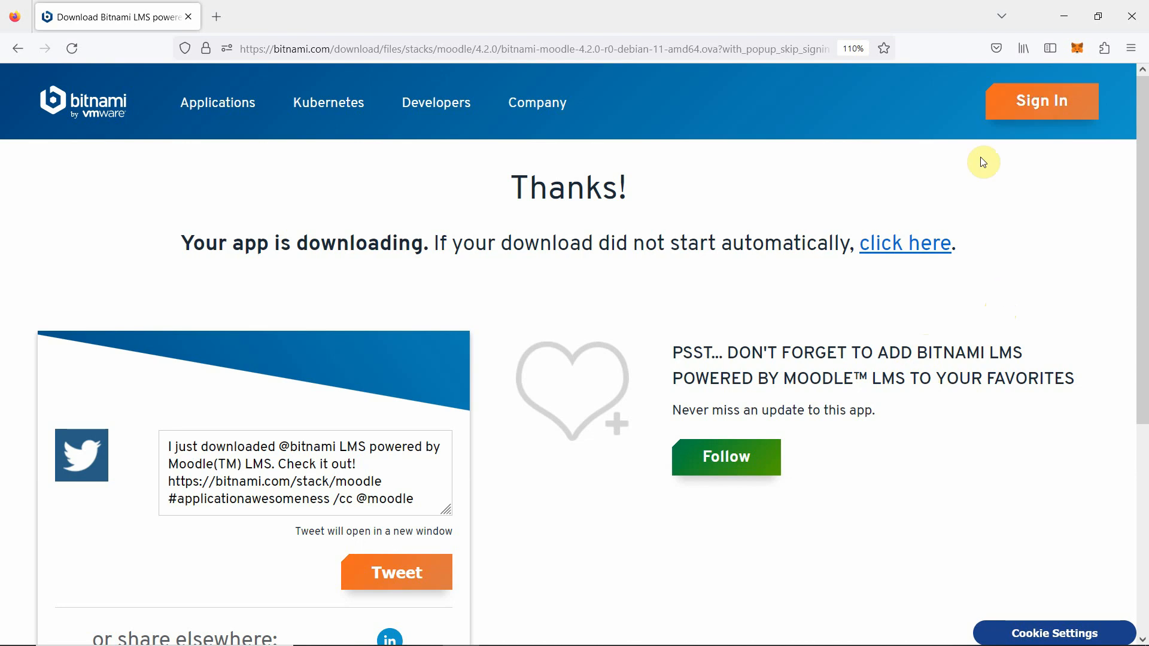
Step: Switch to Oracle VM VirtualBox Manager and start importing a virtual appliance
click(1073, 22)
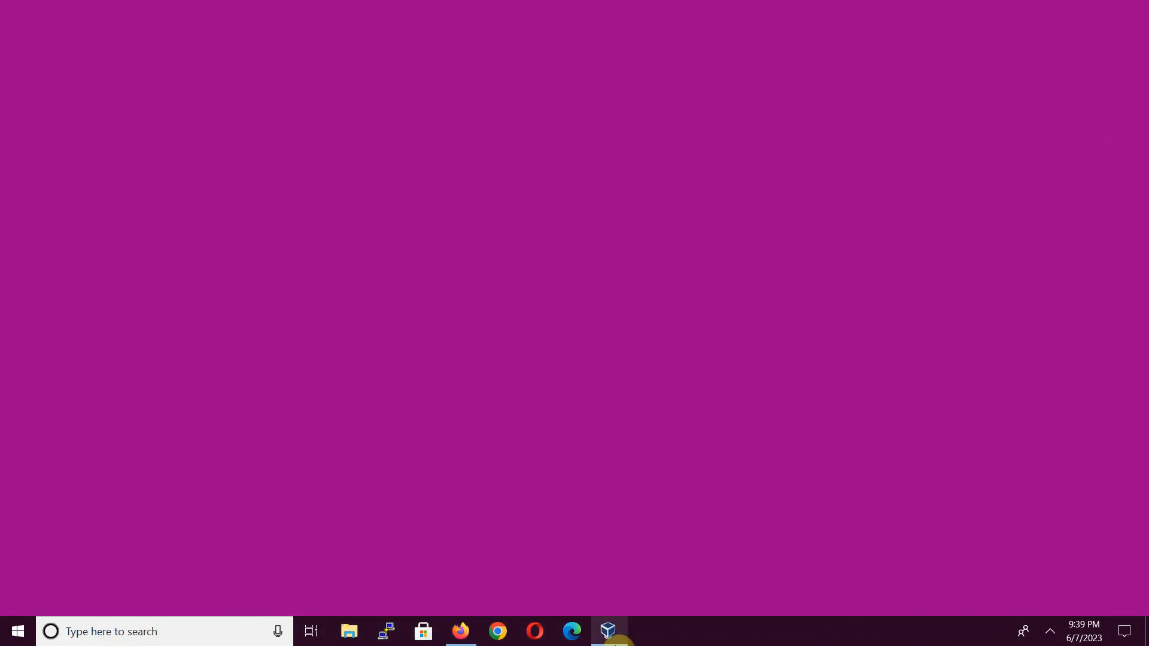
click(616, 636)
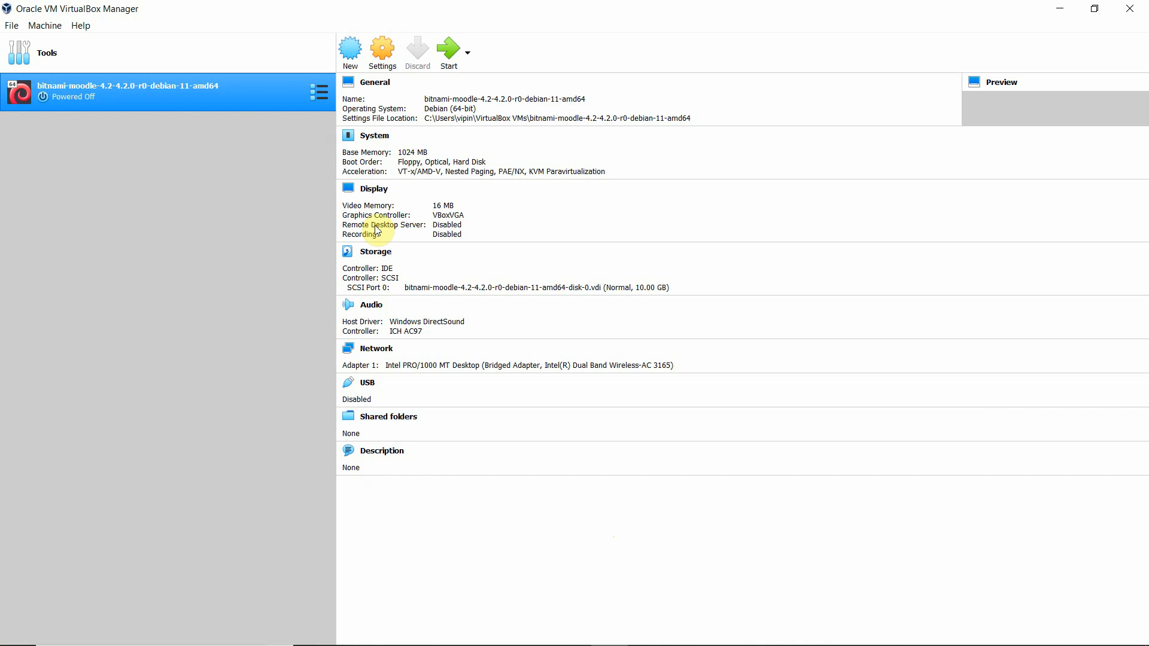
click(12, 26)
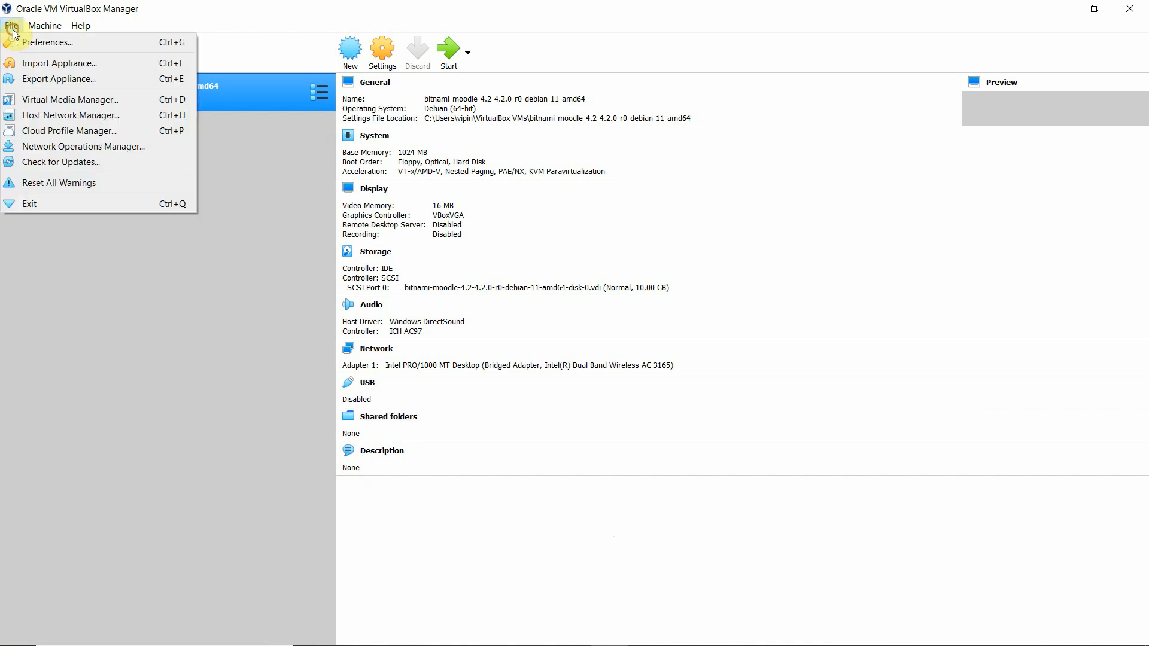
click(65, 65)
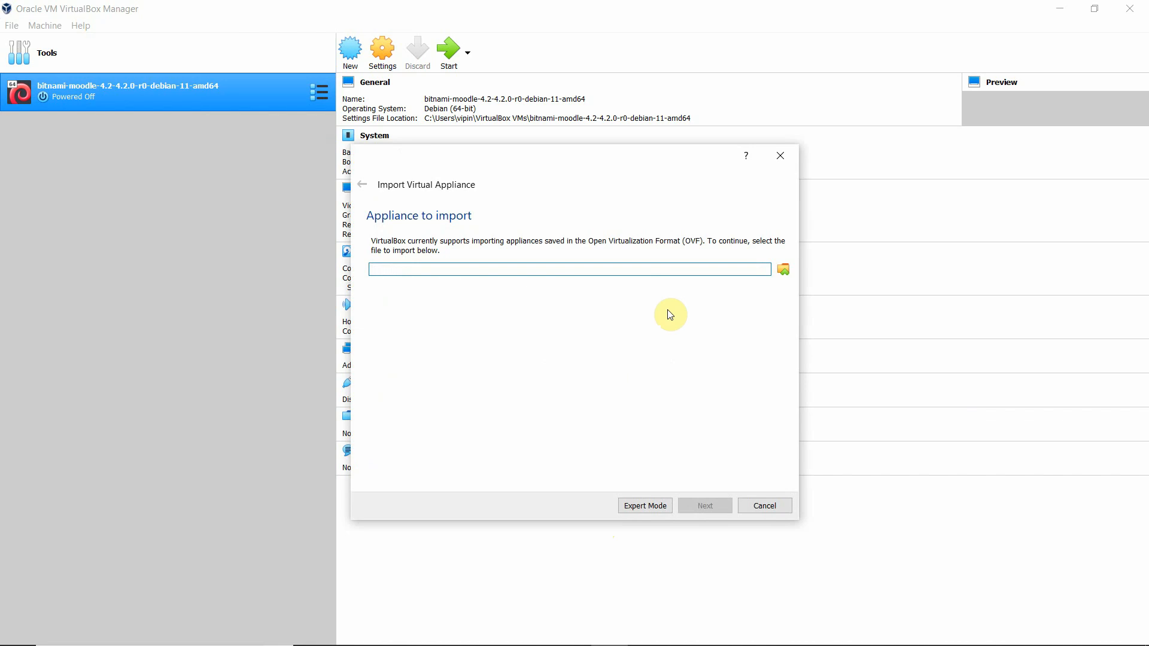
Step: Choose bitnami-moodle-4.2.0-r0-debian-11-amd64 from the linux folder on drive E: as the appliance to import and continue to its settings
click(781, 273)
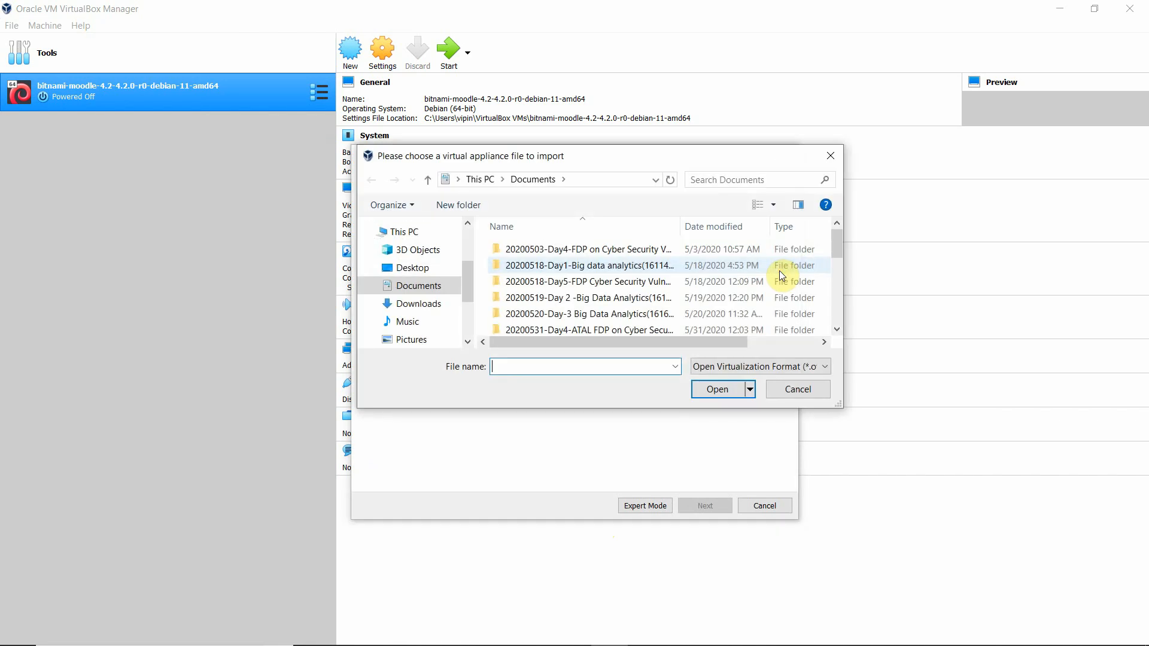
scroll(470, 303, down, 2)
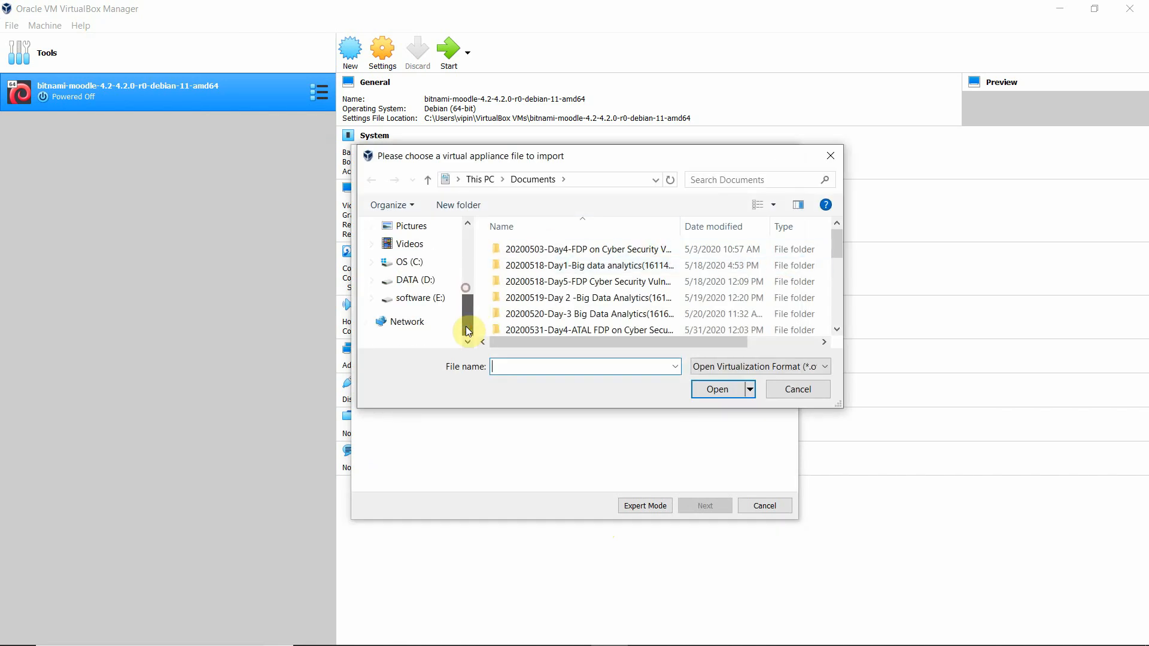
click(434, 299)
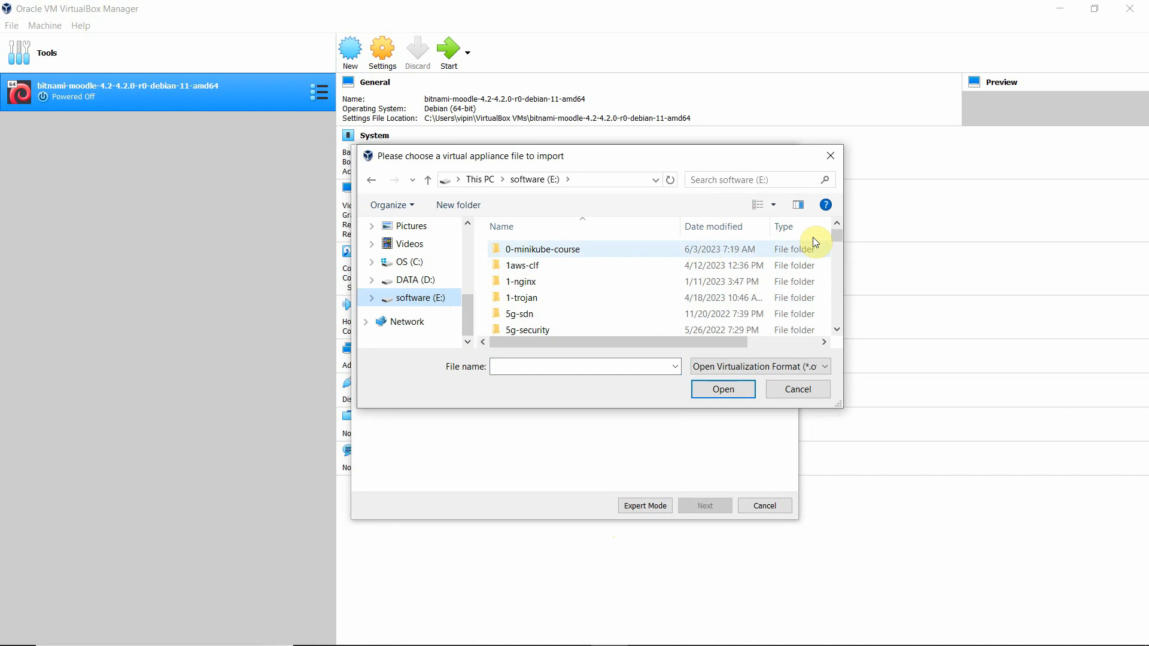
drag(837, 239, 832, 279)
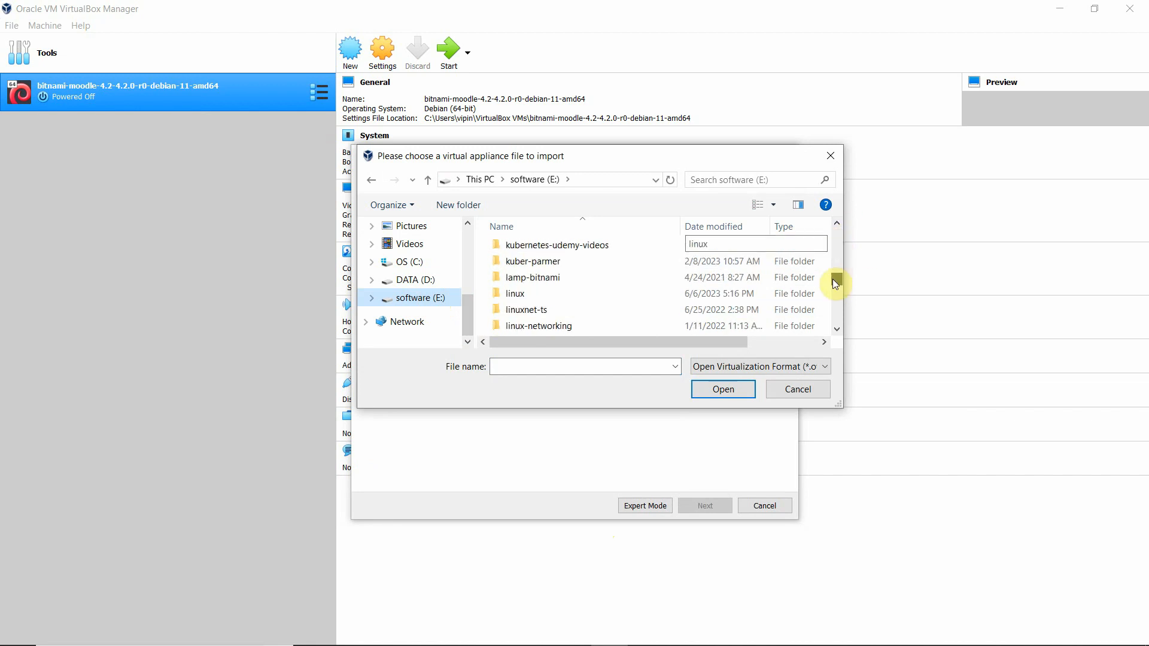
double_click(511, 295)
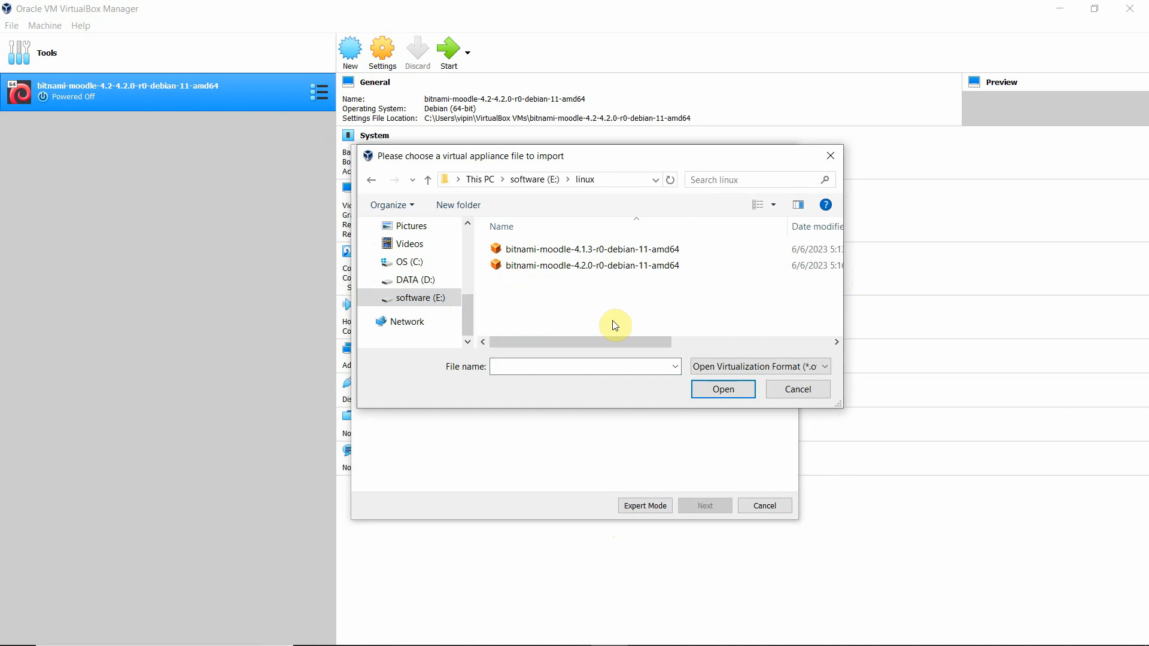
click(556, 268)
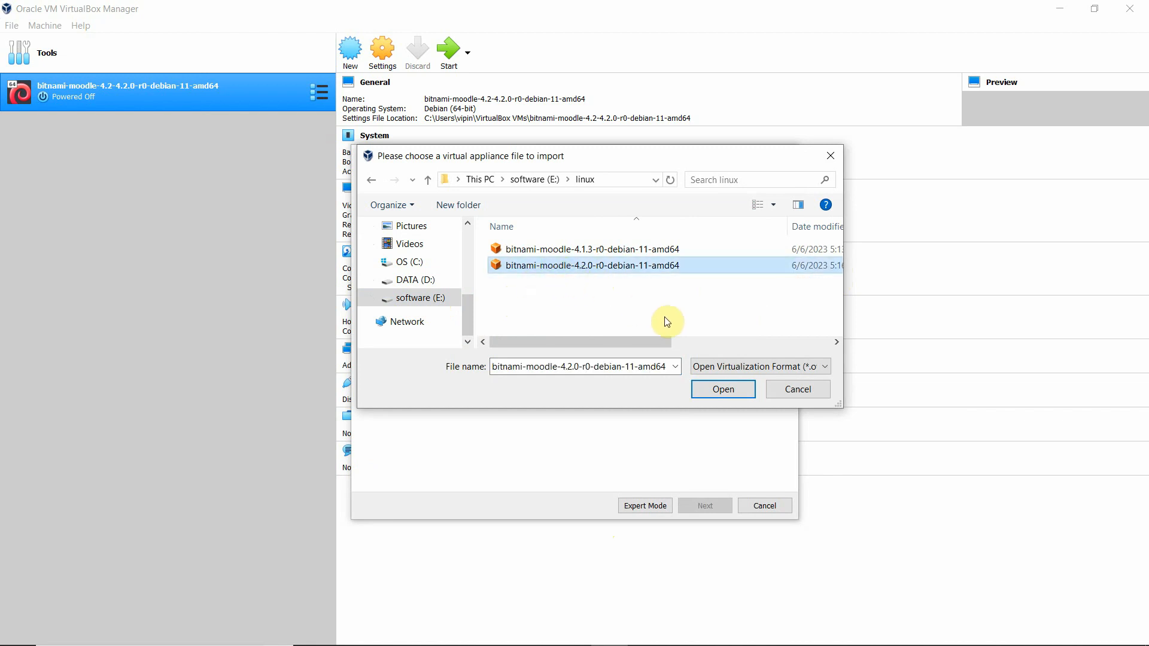
drag(628, 340, 680, 340)
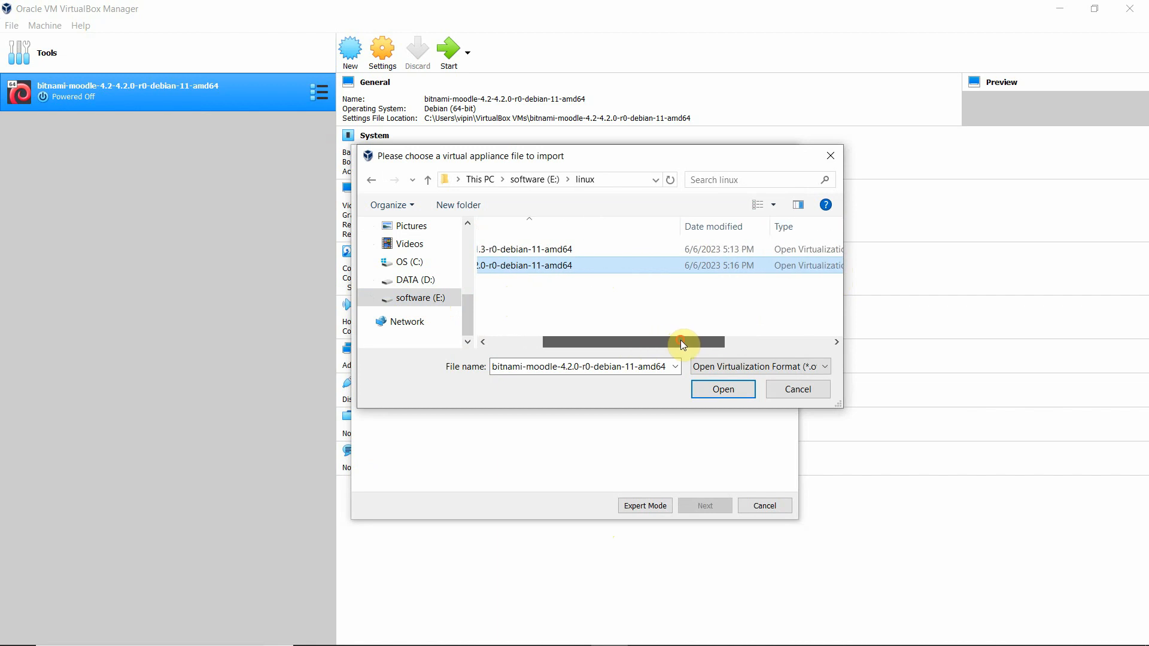
click(713, 393)
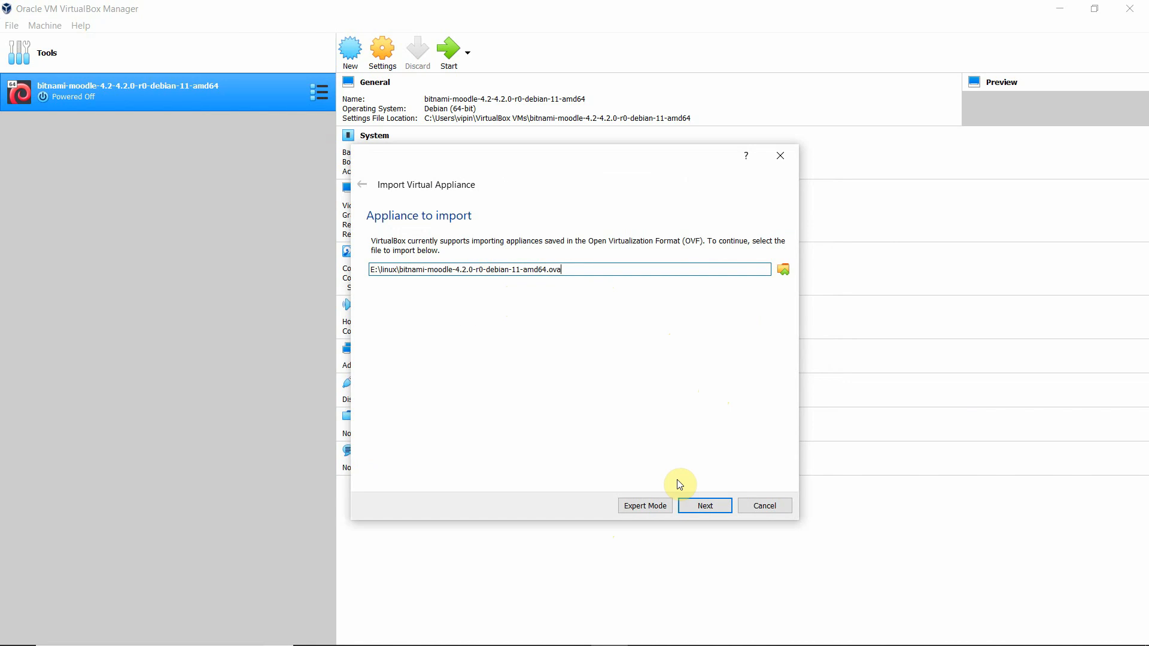
click(708, 507)
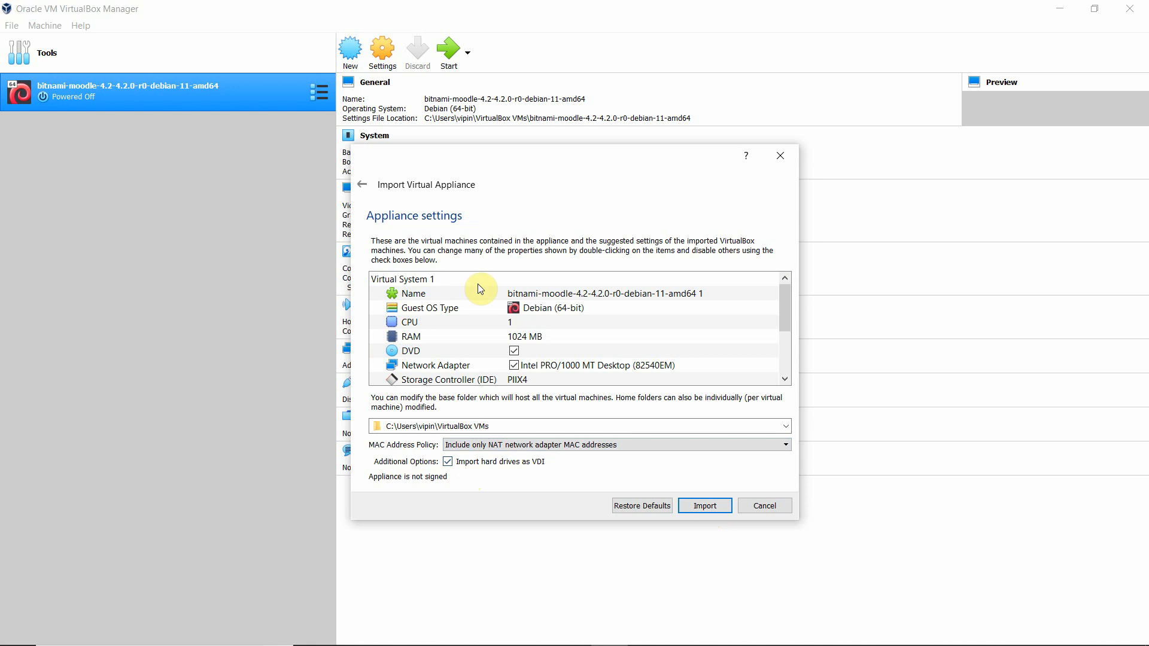
Step: Rename the virtual machine being imported to "moodle"
click(529, 295)
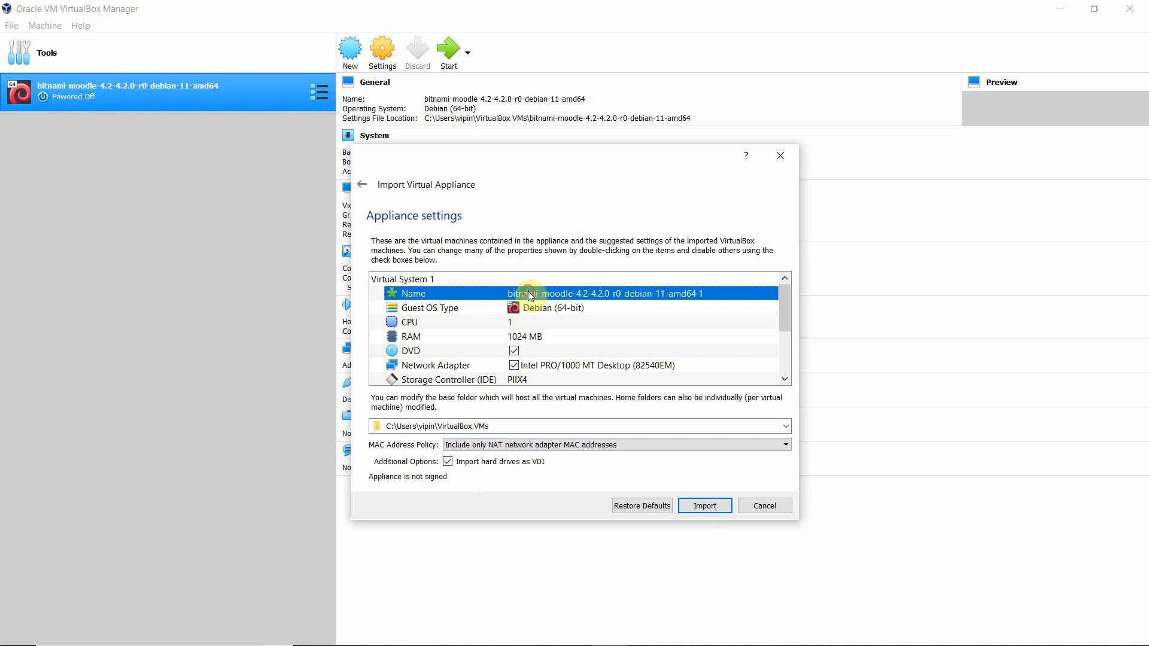
double_click(655, 295)
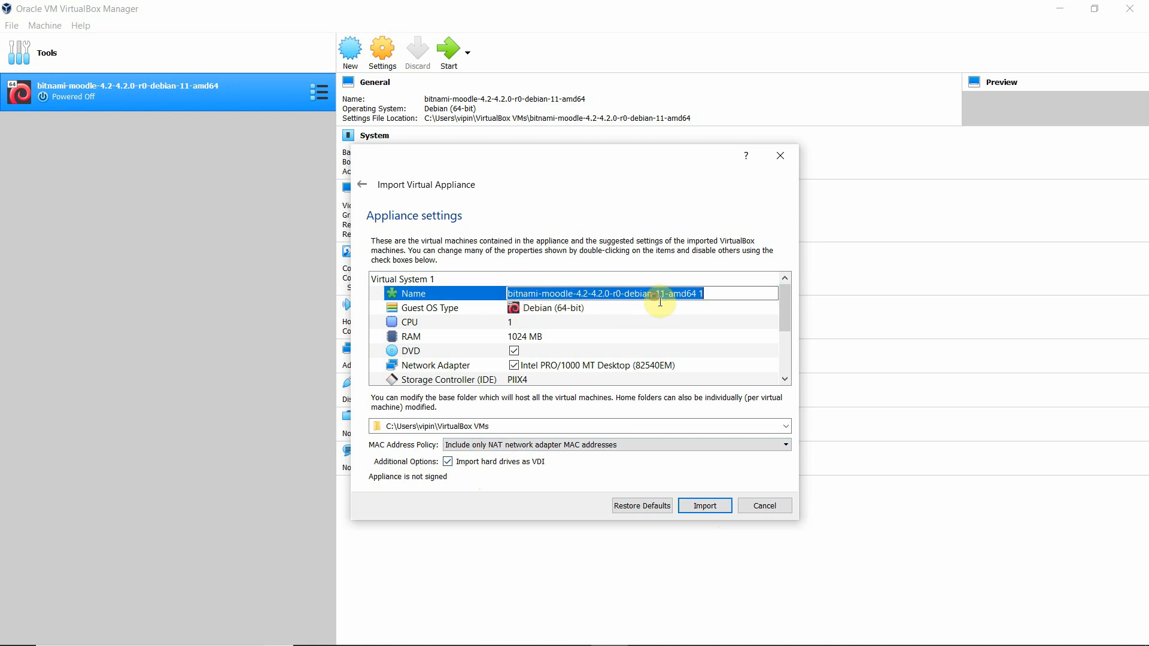
click(709, 295)
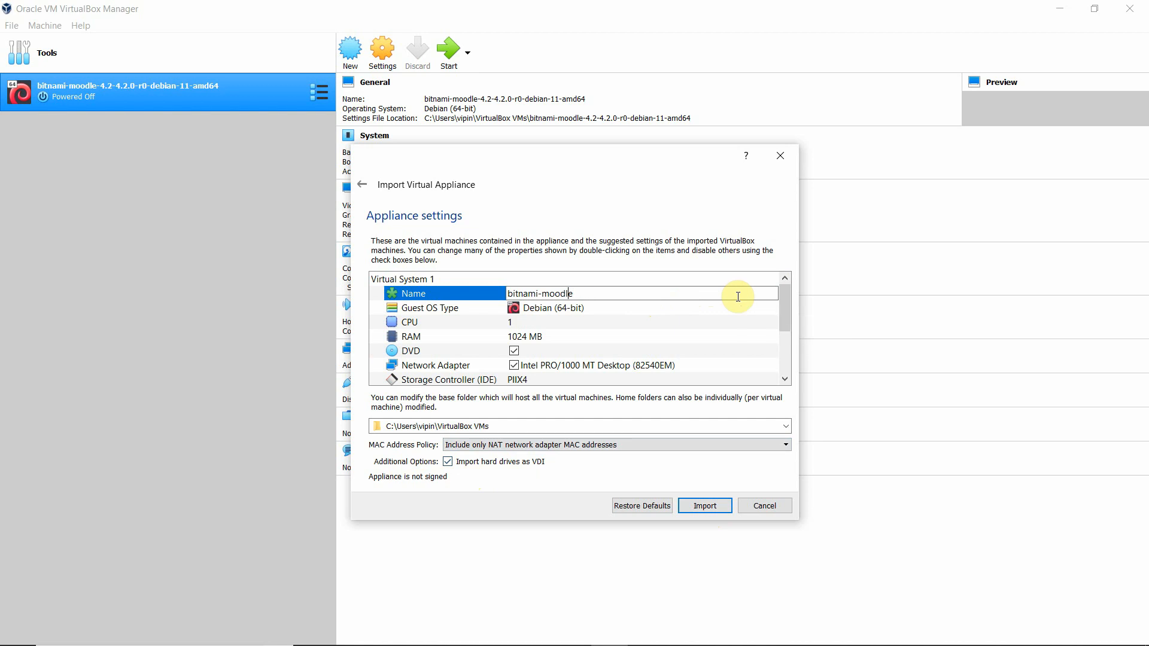
key(Left)
key(Left)
key(Left)
key(Left)
key(BackSpace)
key(BackSpace)
key(BackSpace)
key(BackSpace)
key(BackSpace)
key(BackSpace)
key(BackSpace)
key(BackSpace)
Step: Review the remaining appliance settings, import the moodle virtual machine and agree to its software license
click(525, 340)
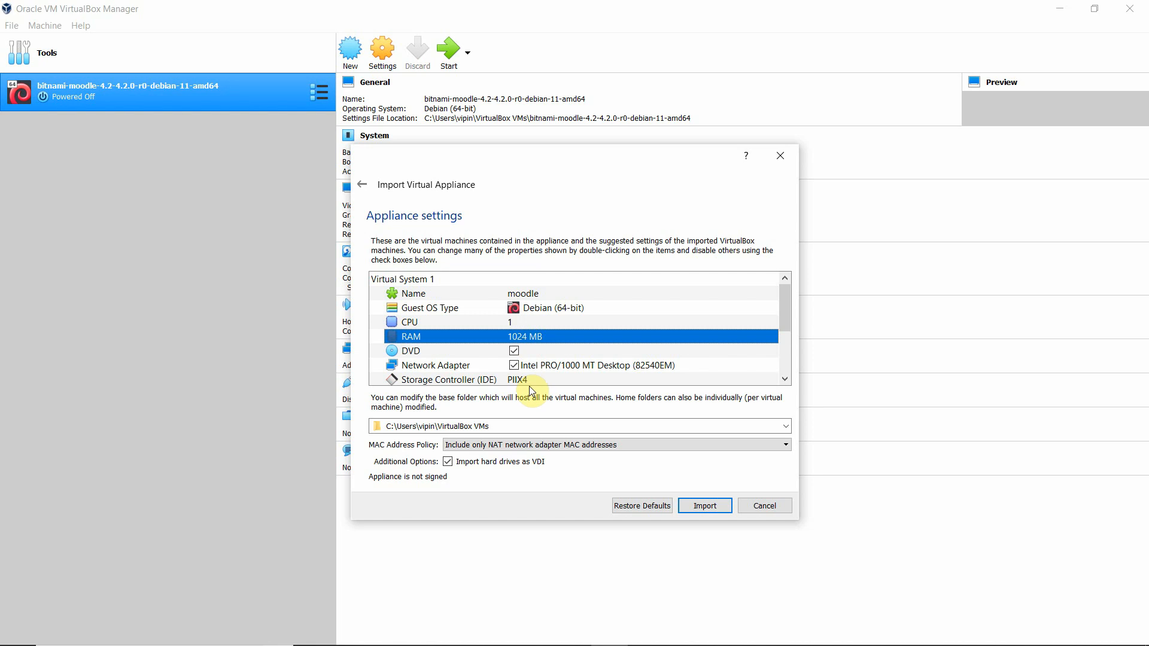
drag(785, 299, 784, 346)
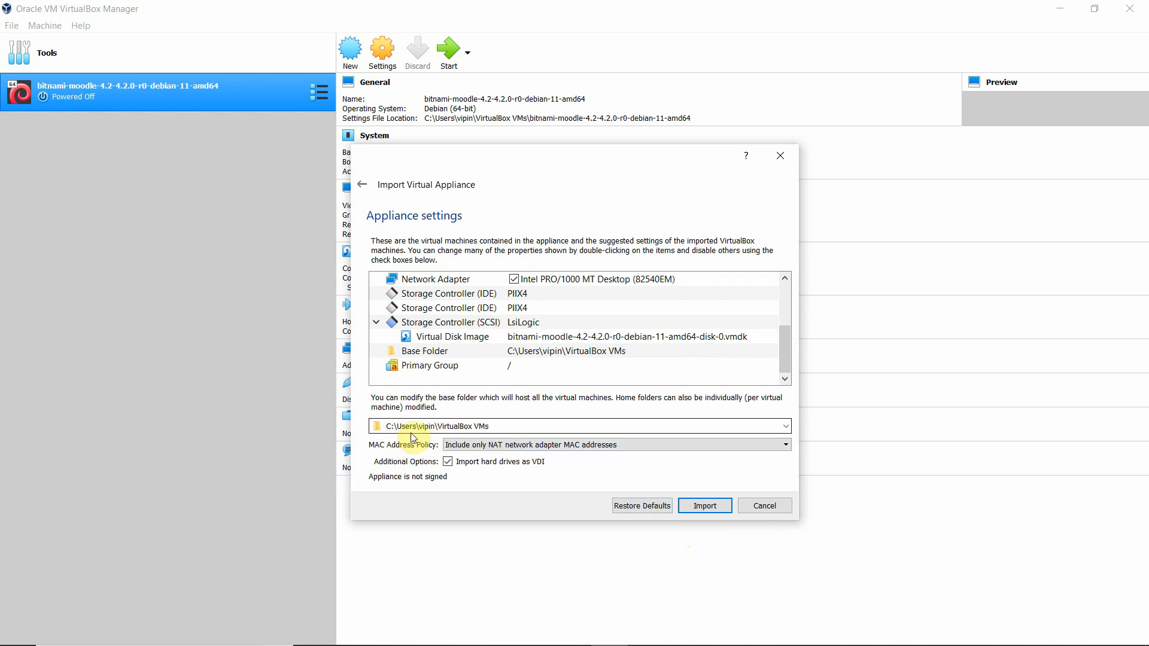
click(704, 507)
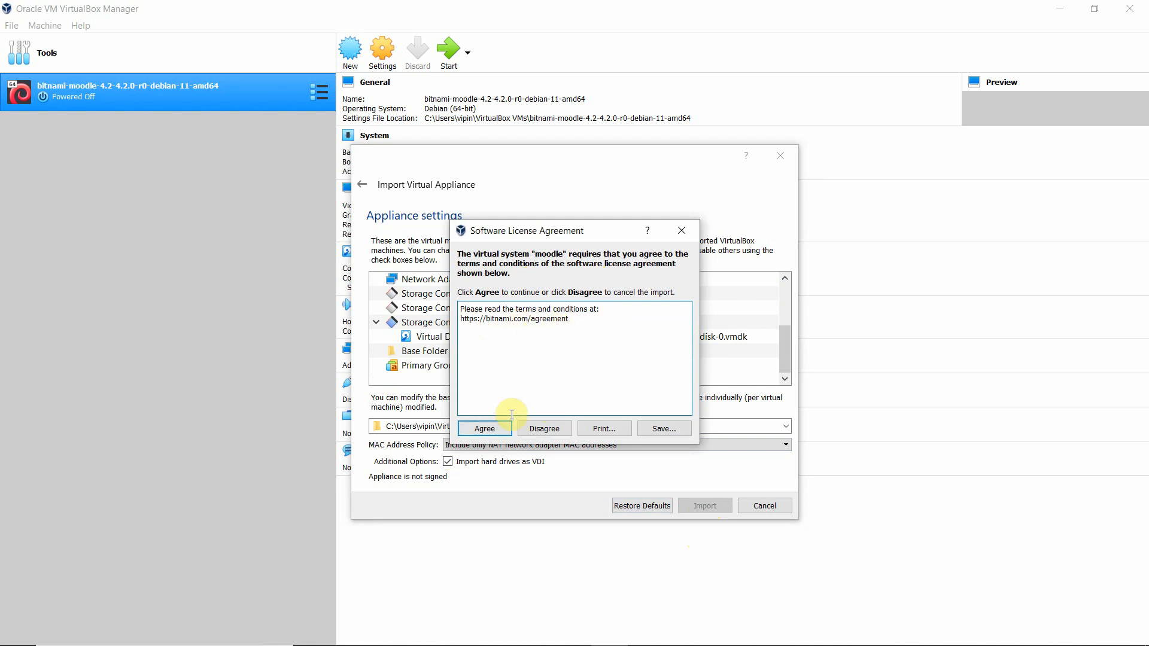
click(489, 429)
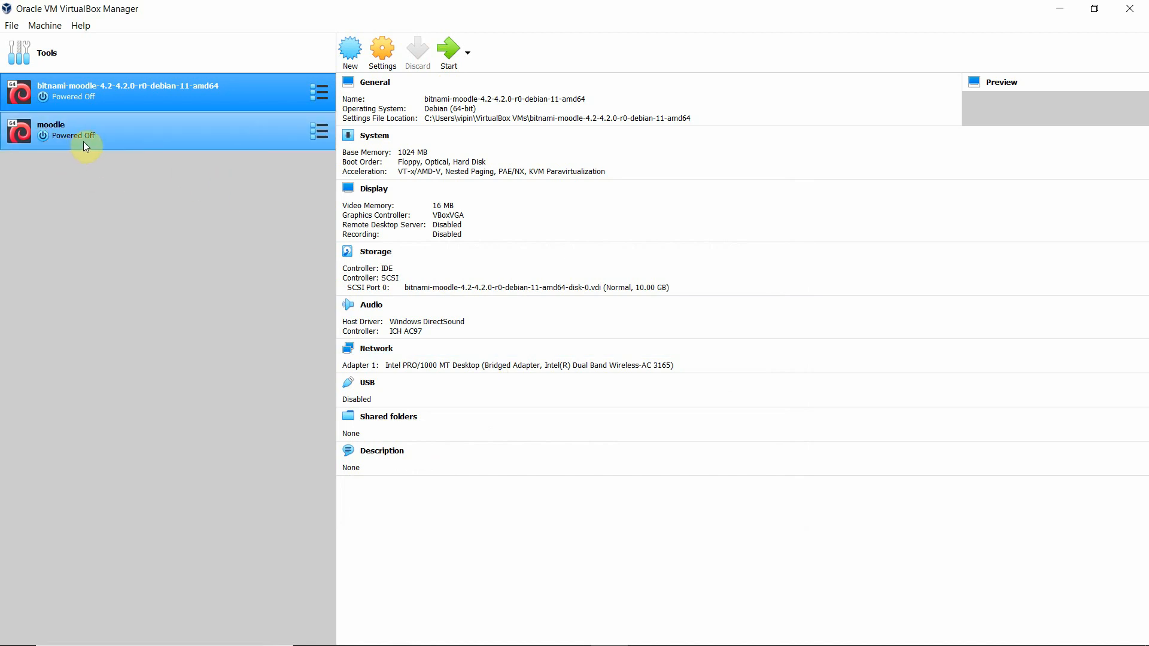
Step: Examine the General, Display and Network settings of the imported moodle virtual machine
click(58, 137)
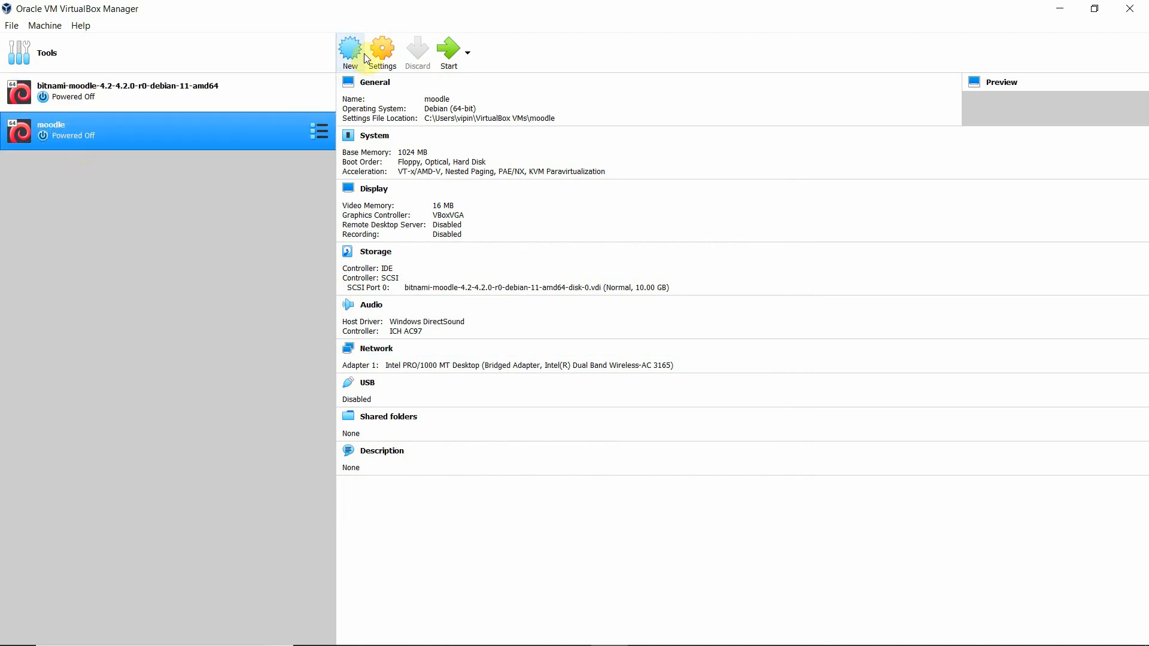
click(383, 64)
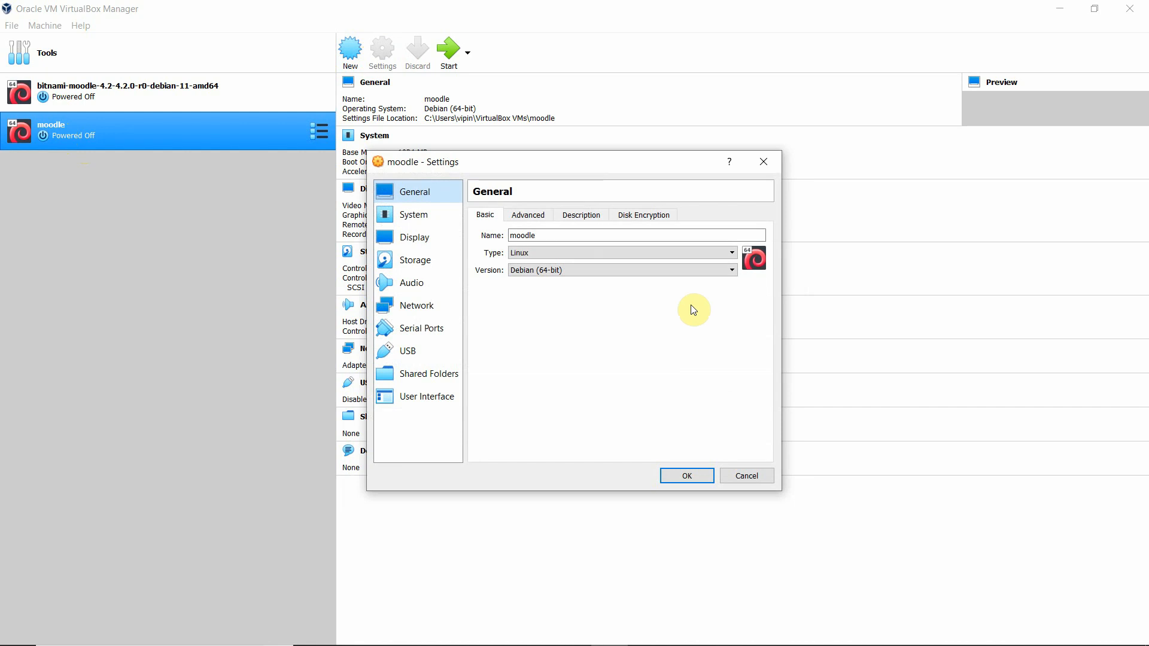
click(522, 239)
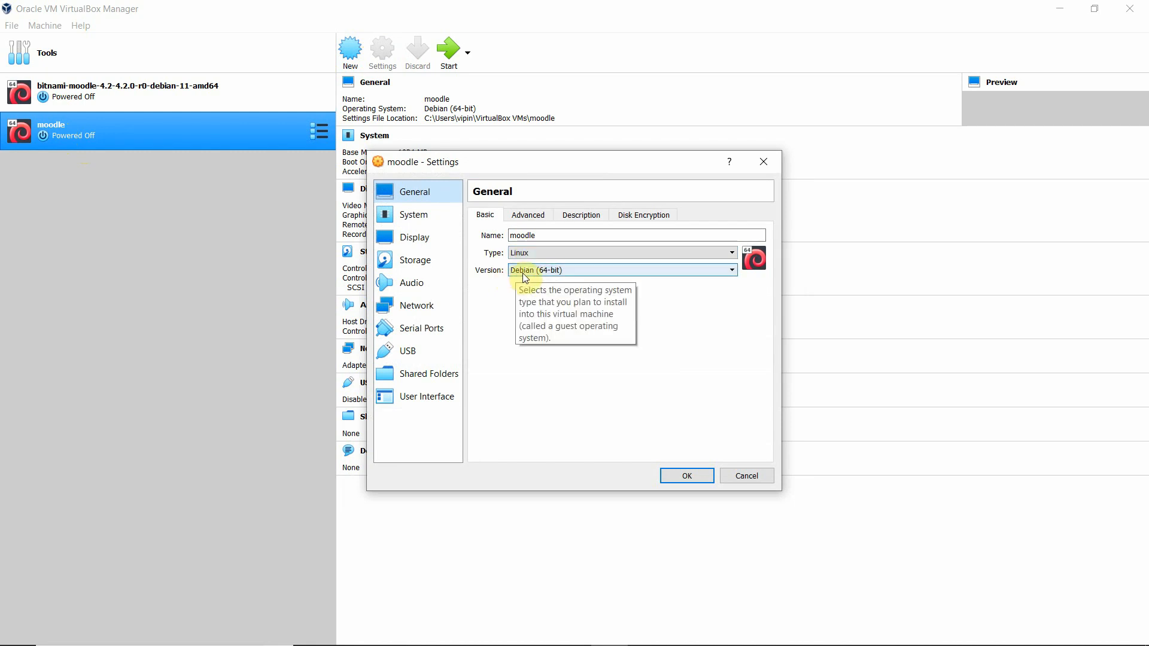
click(417, 239)
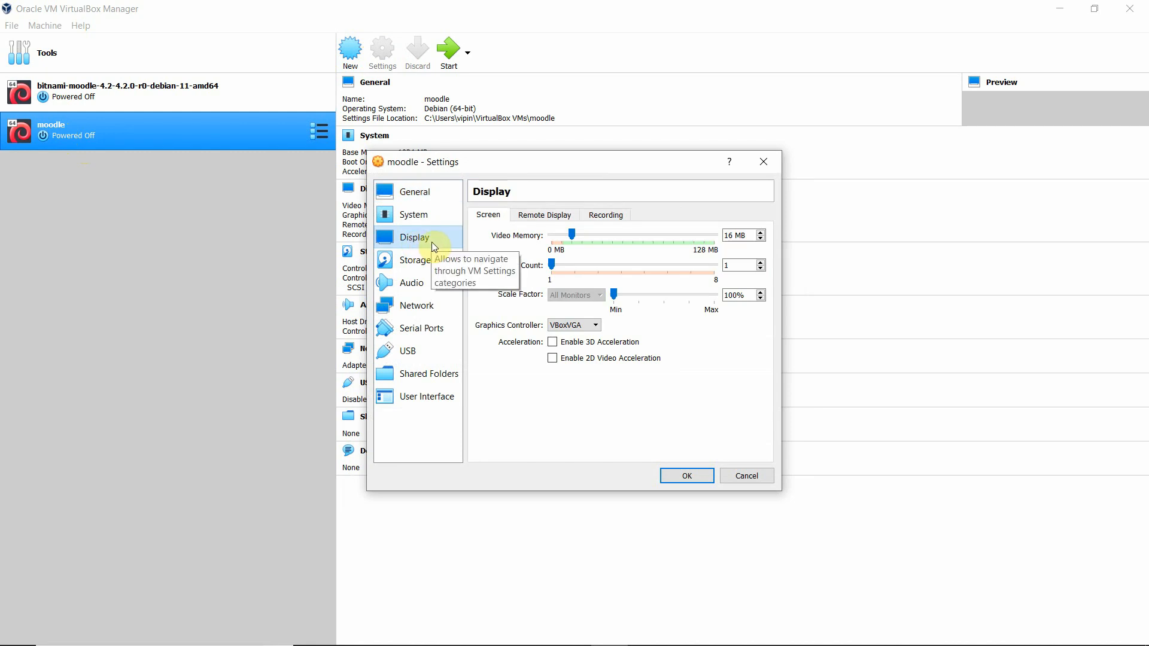
click(410, 305)
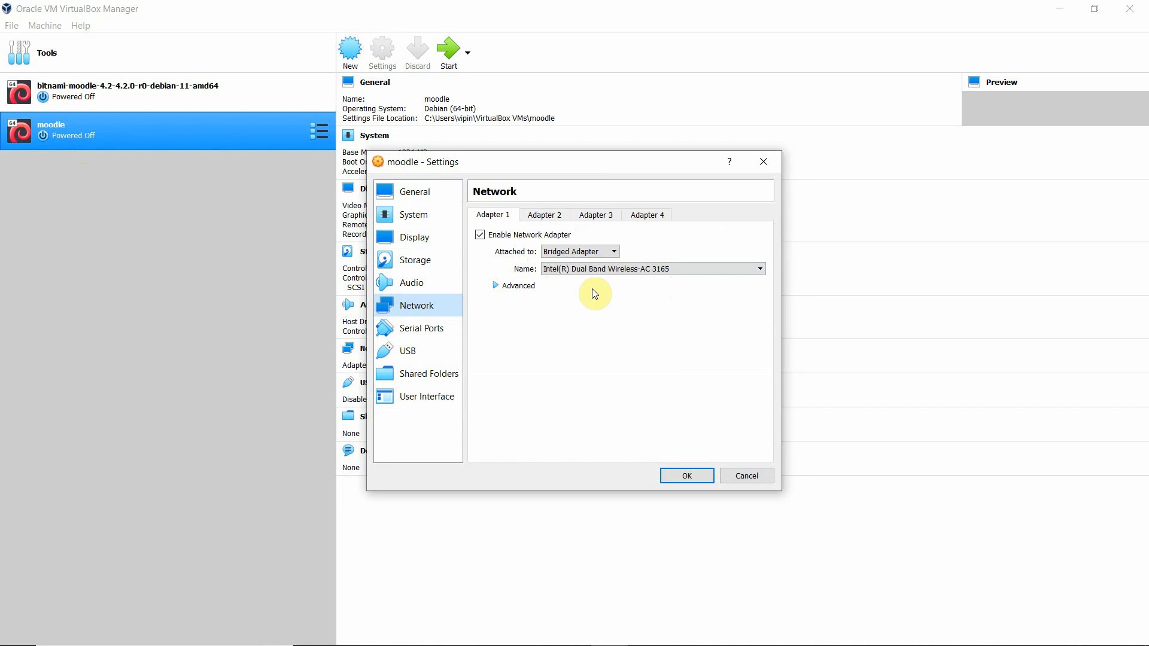
click(684, 478)
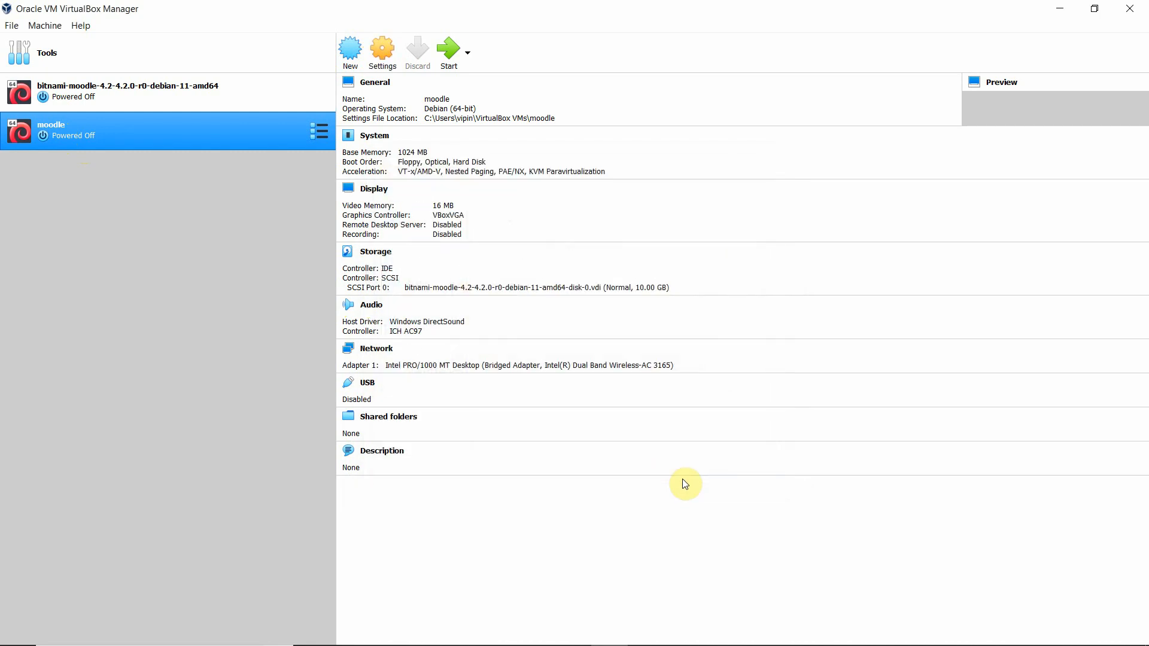
Step: Start the moodle virtual machine and switch its display to Scaled Mode
click(447, 57)
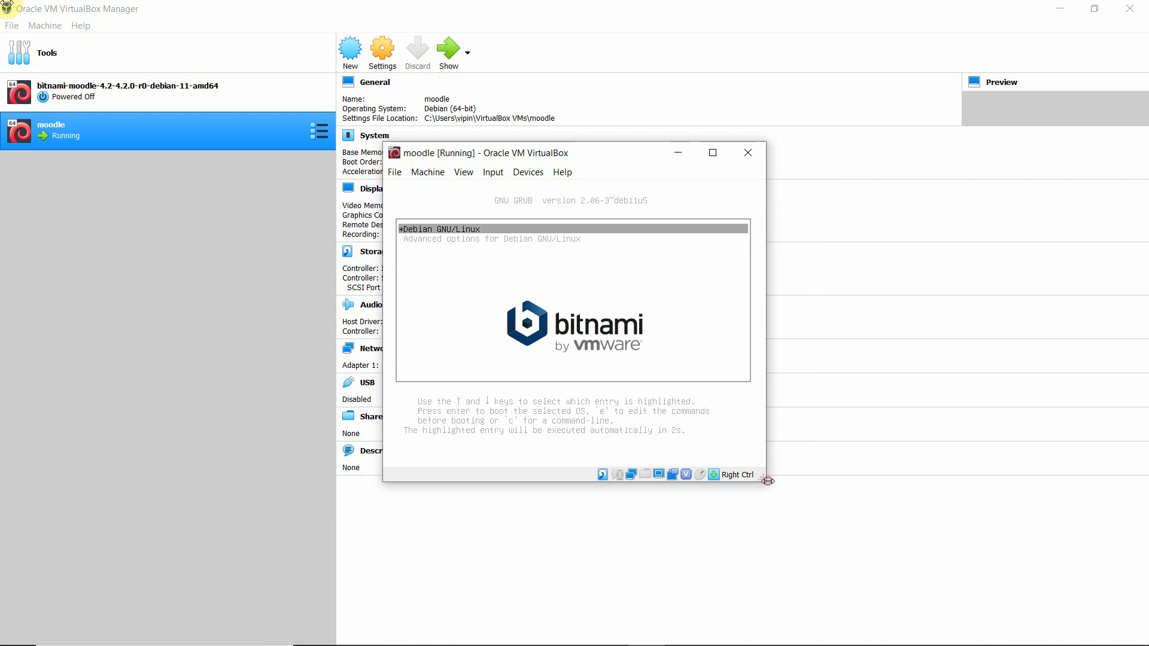
drag(770, 485, 899, 557)
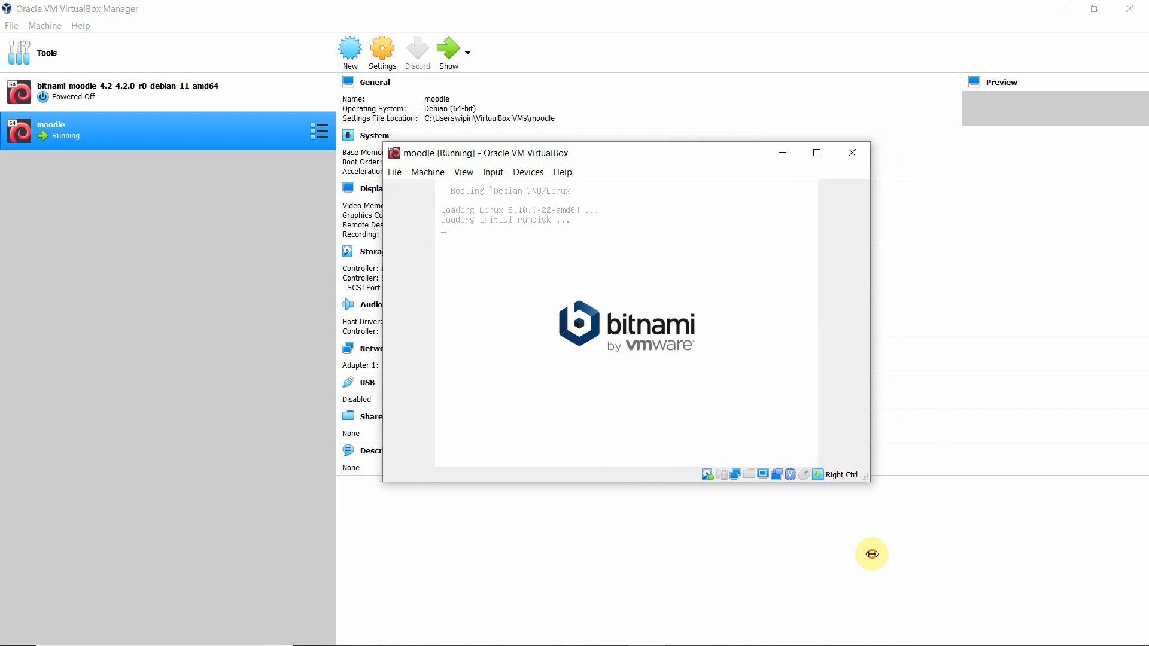
click(455, 175)
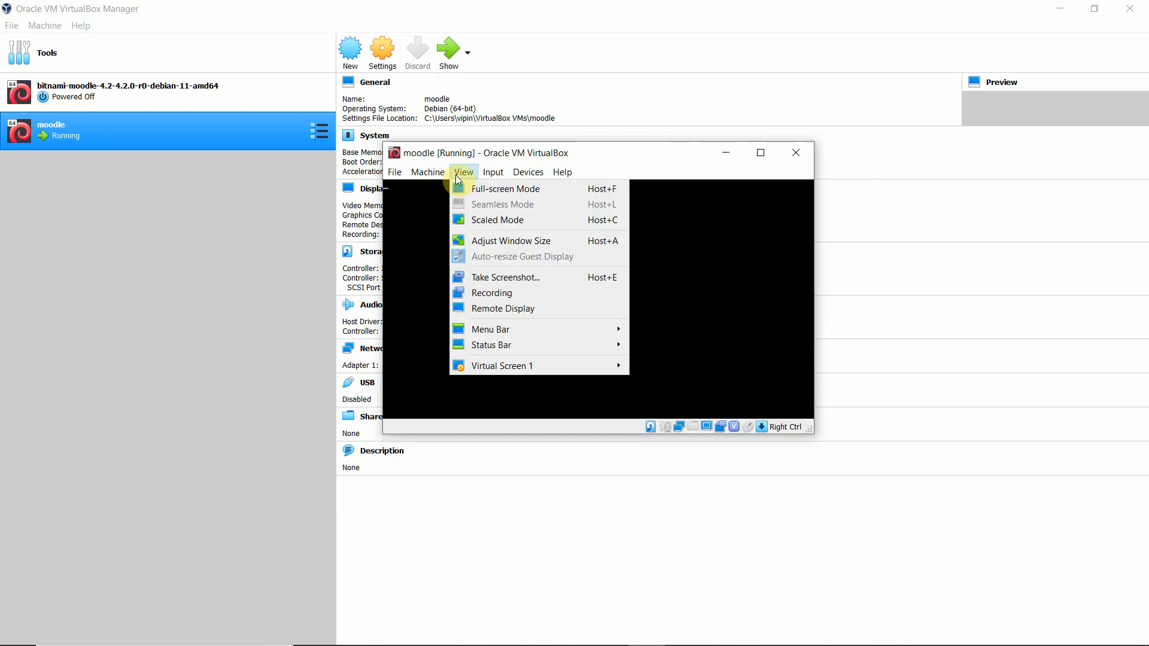
click(492, 220)
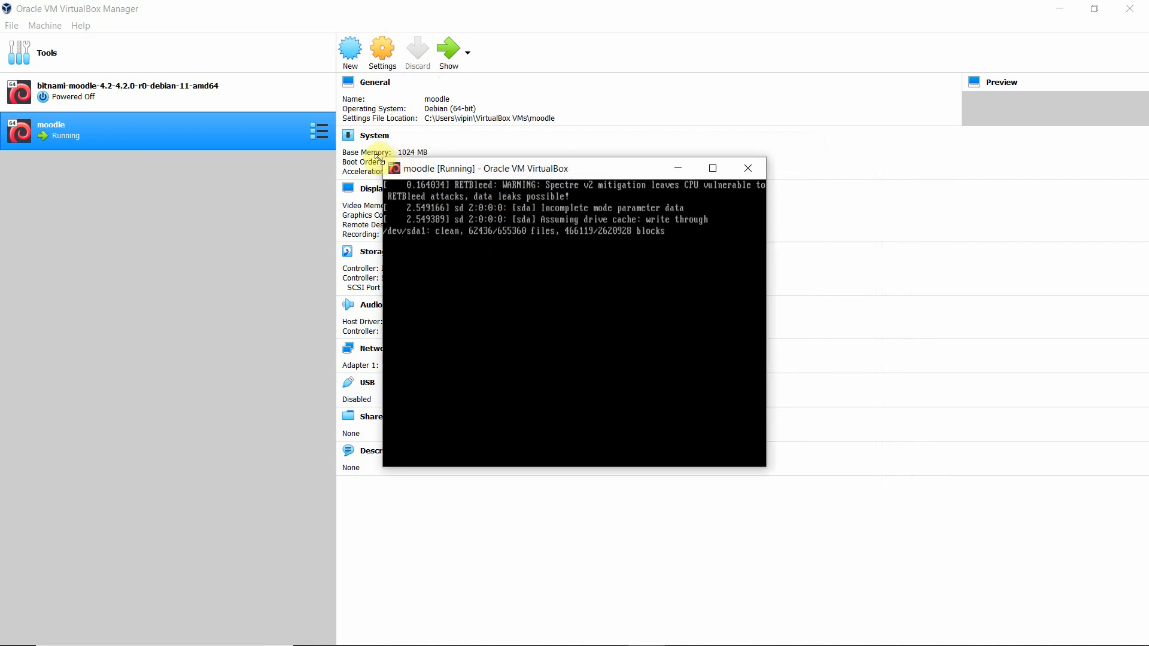
Step: Enlarge the scaled window of the running moodle machine until it covers most of the screen
drag(384, 158, 150, 49)
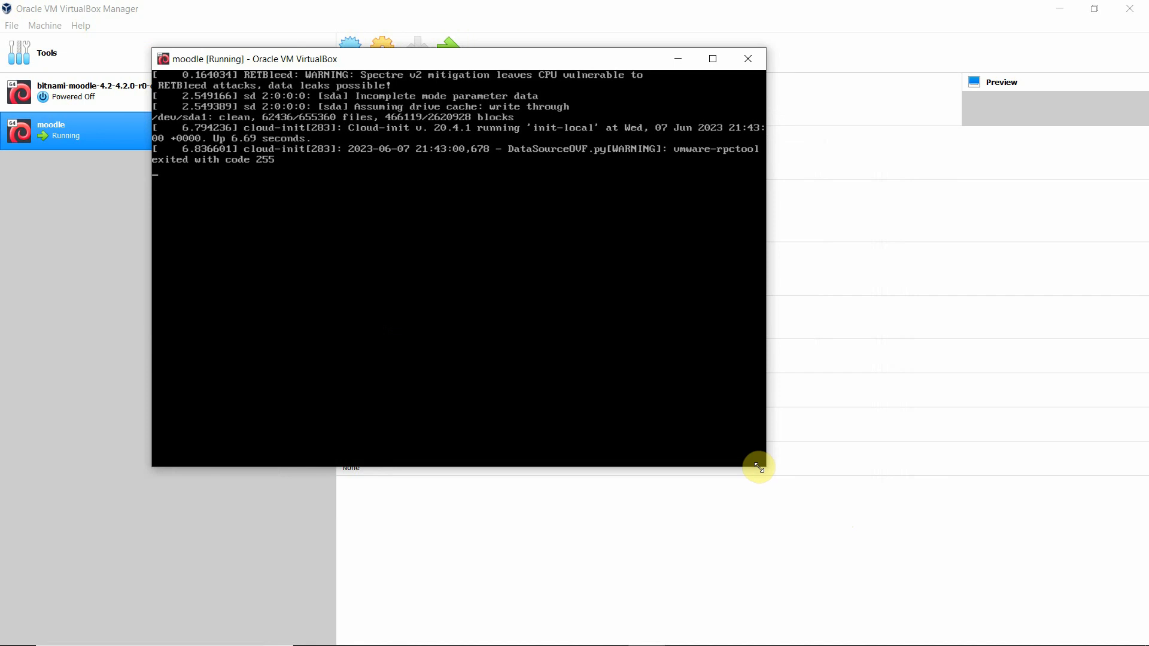
drag(765, 467, 890, 595)
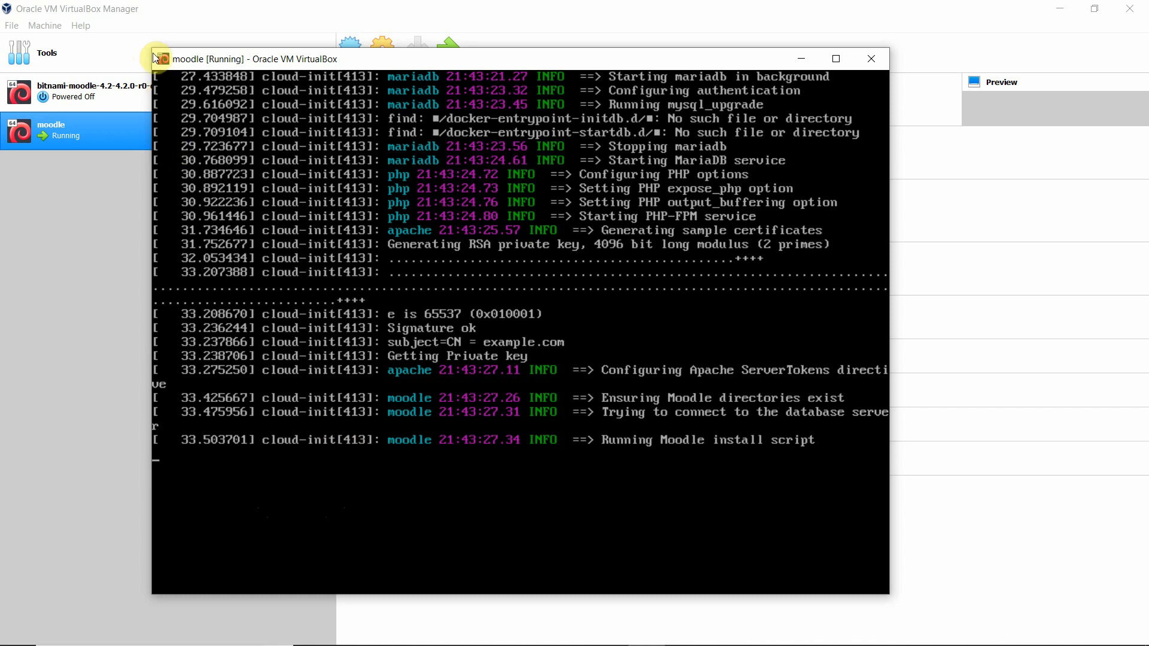
drag(148, 51, 56, 17)
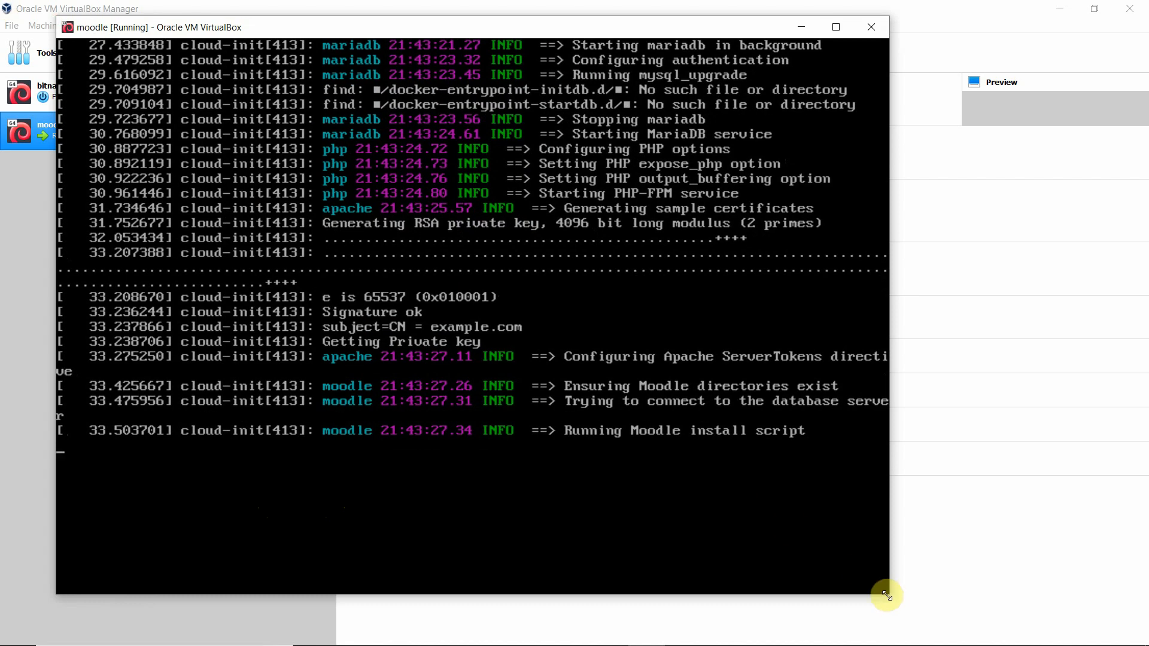
drag(889, 595, 926, 625)
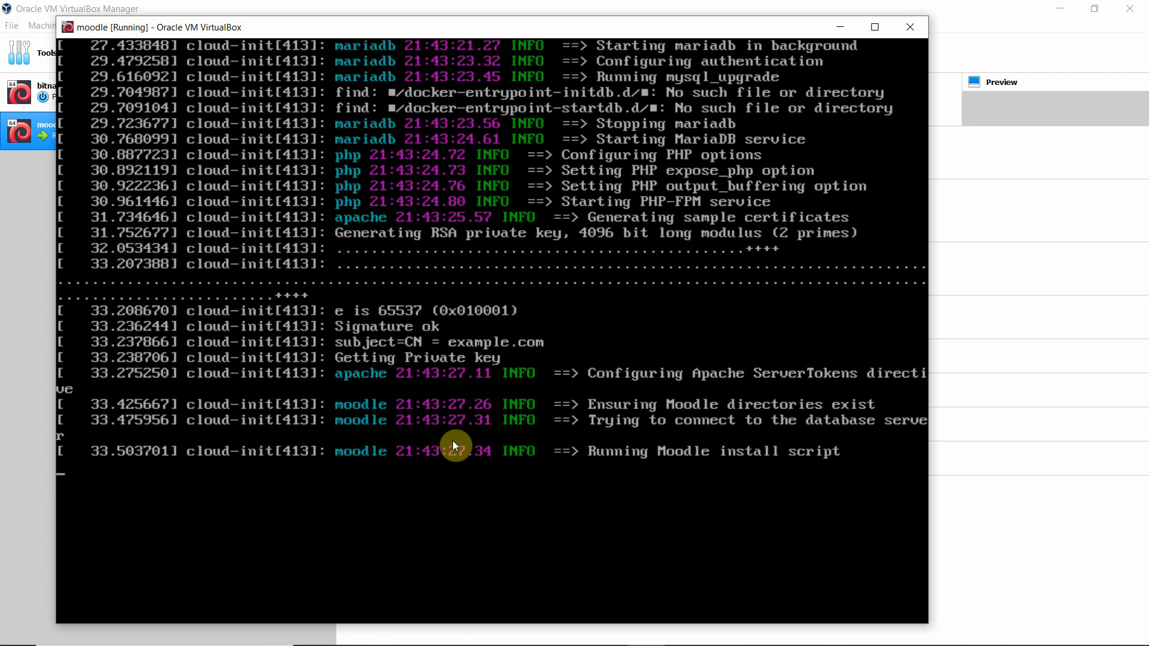
Step: Switch to Firefox and return to the Bitnami Moodle virtual machine page to examine its default application and SSH credentials
mouse_move(495, 644)
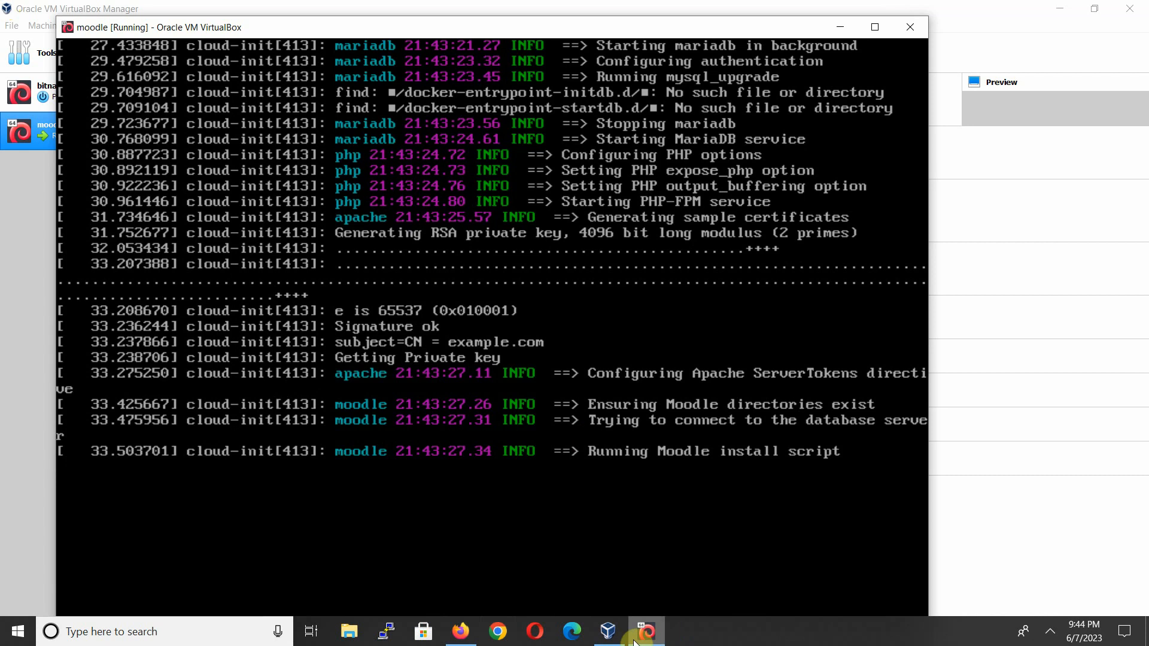
click(466, 643)
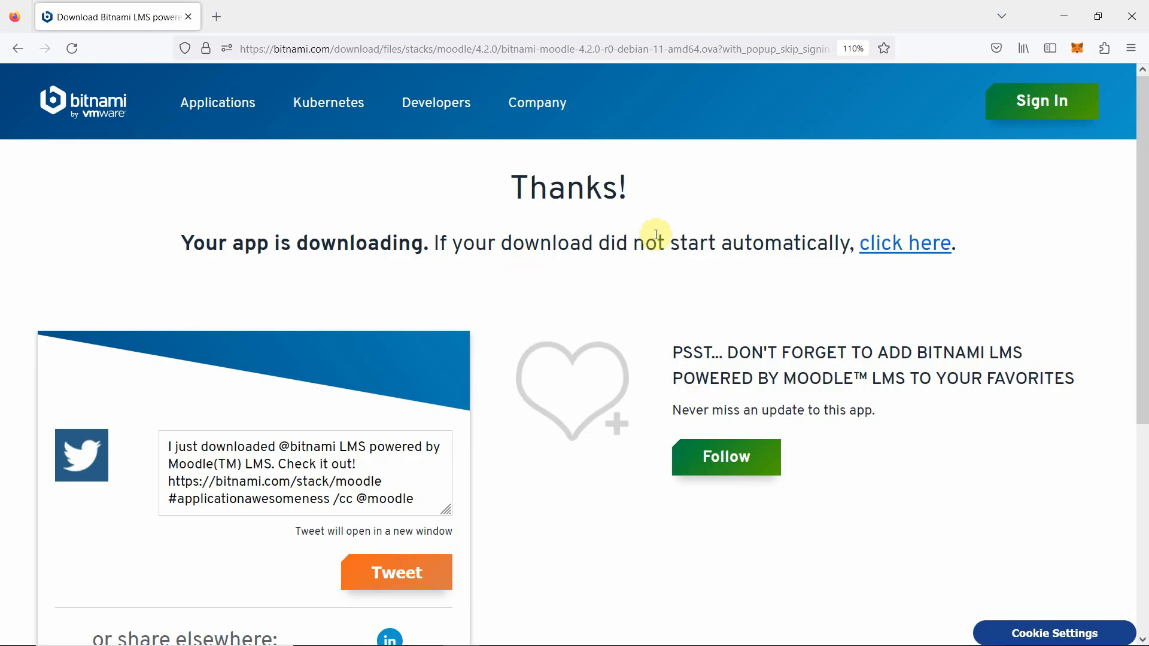
scroll(658, 237, down, 5)
scroll(662, 239, up, 5)
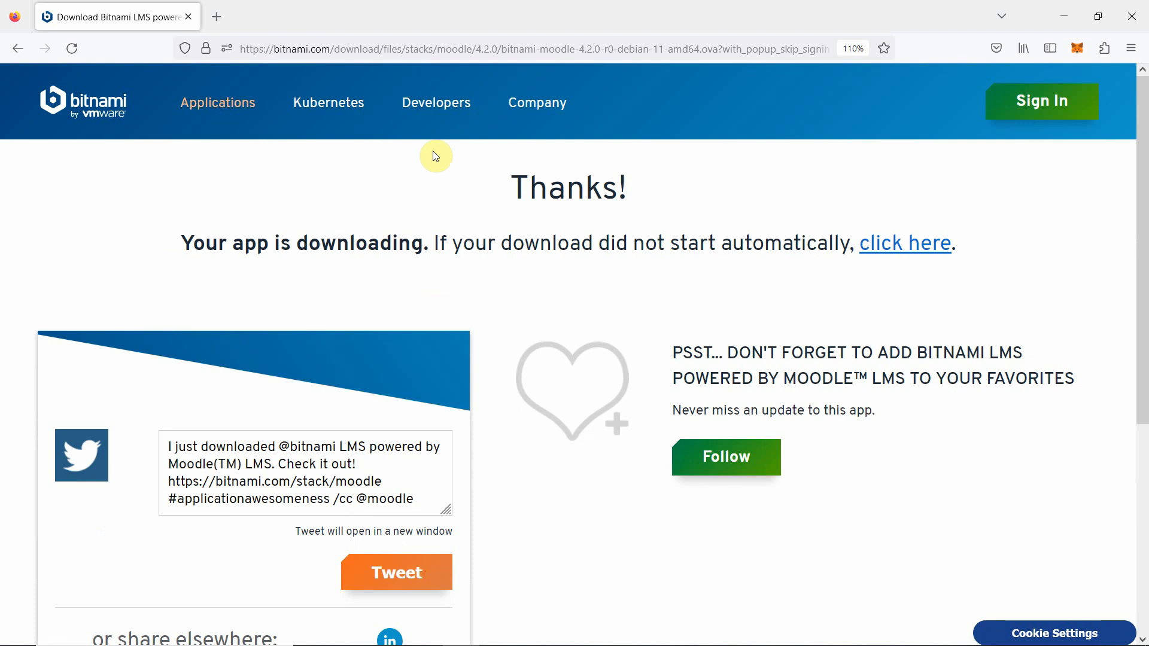
click(17, 49)
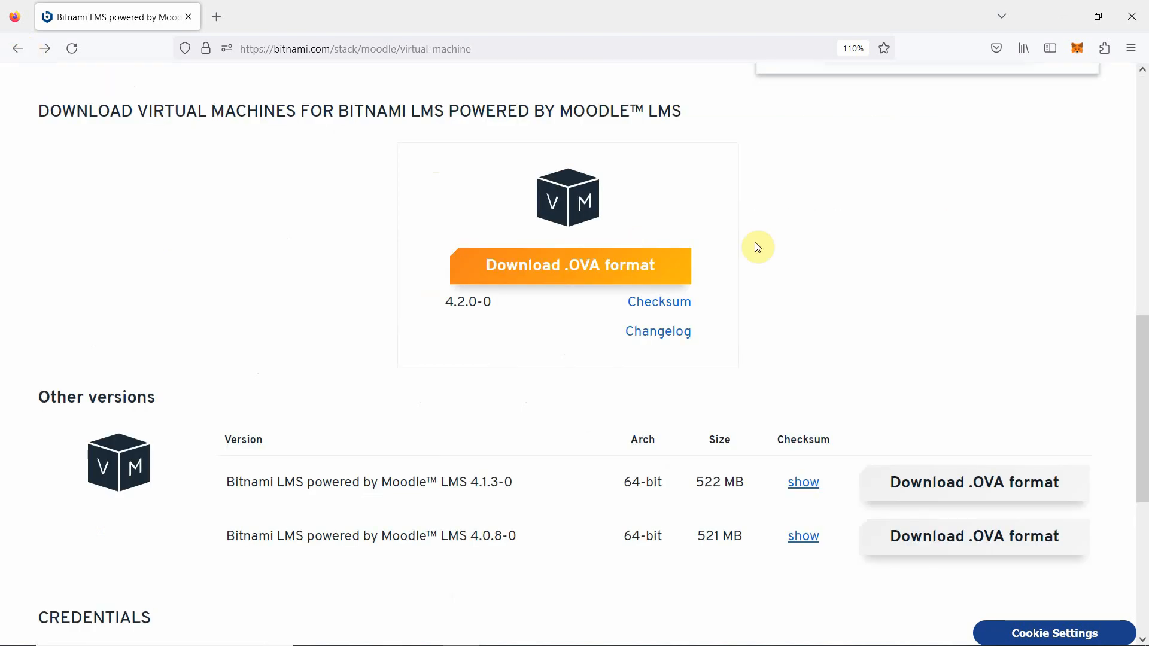
scroll(772, 245, down, 4)
scroll(781, 245, down, 2)
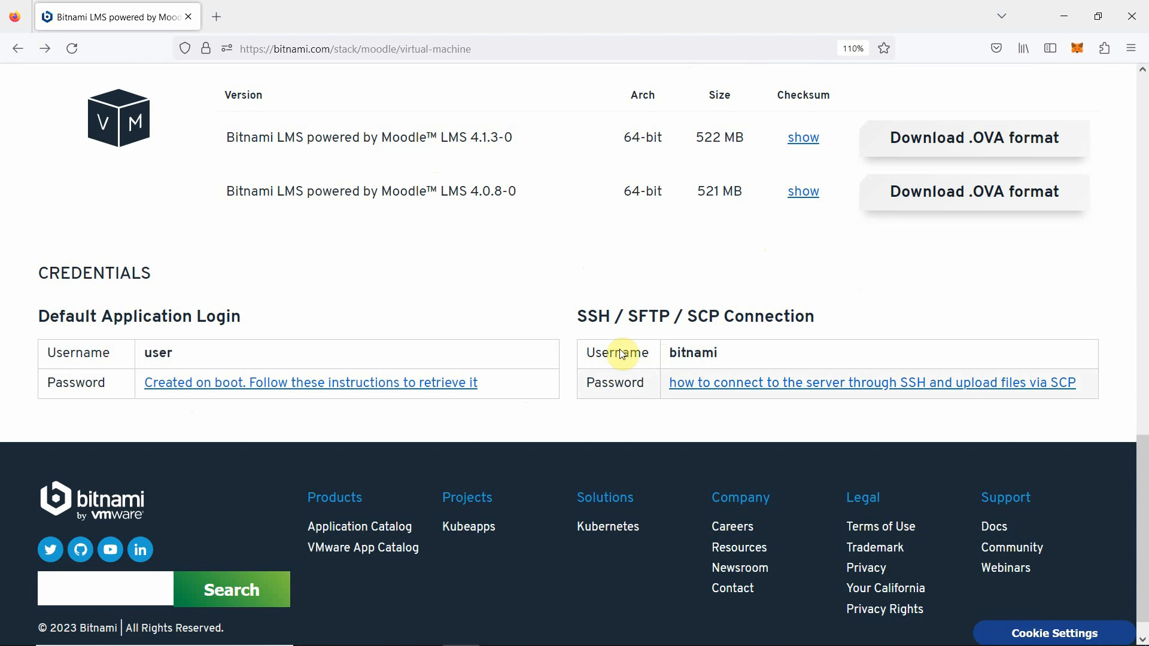
Step: Switch back to the running moodle machine's console to read the application address and login details
mouse_move(617, 643)
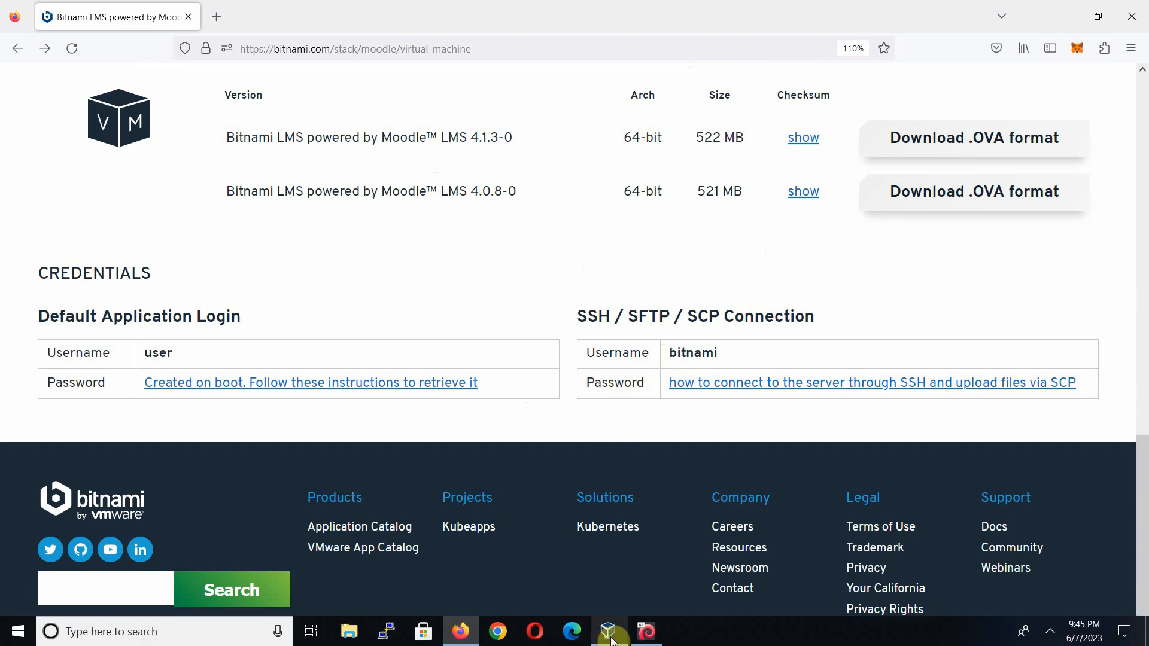
click(610, 638)
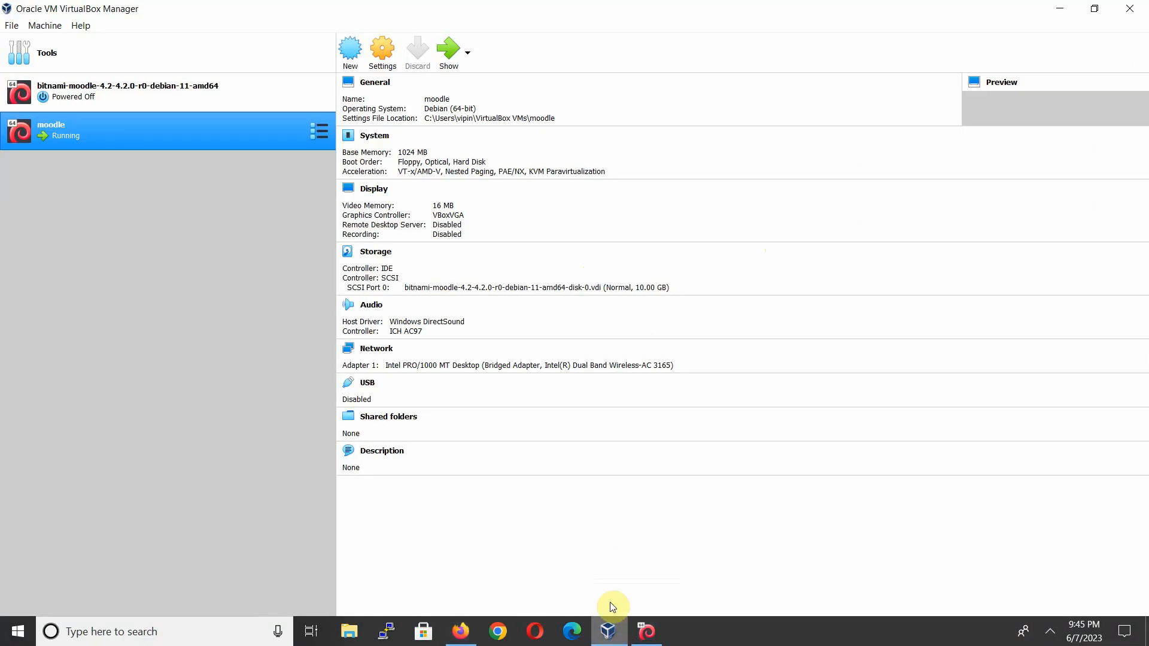
click(653, 637)
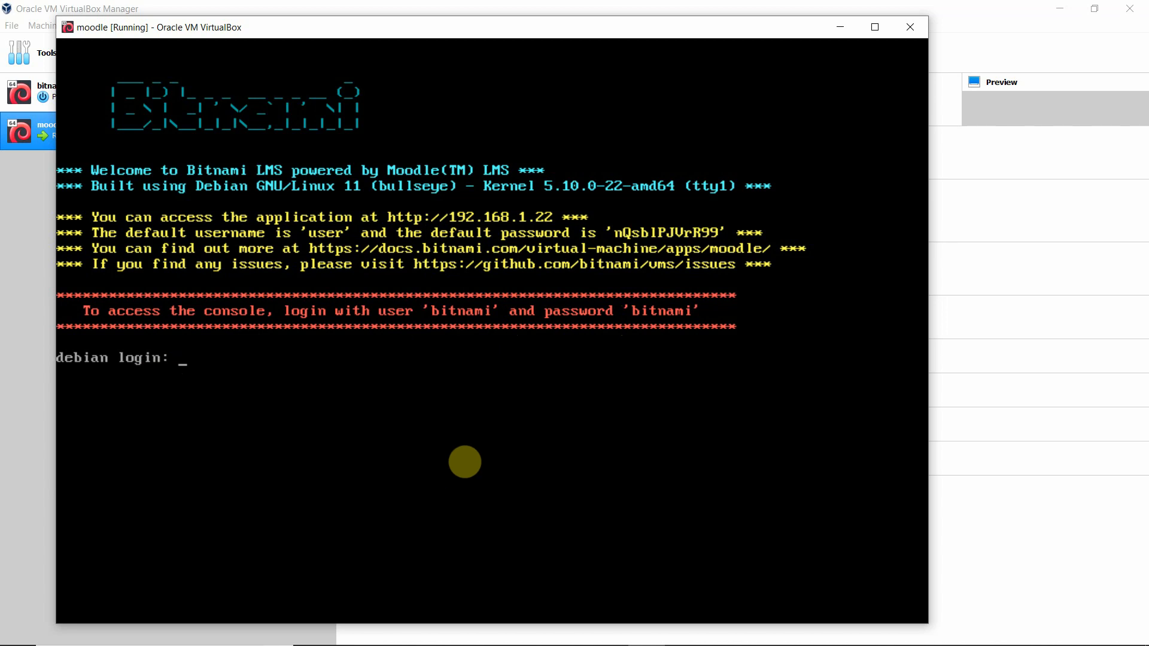
mouse_move(807, 644)
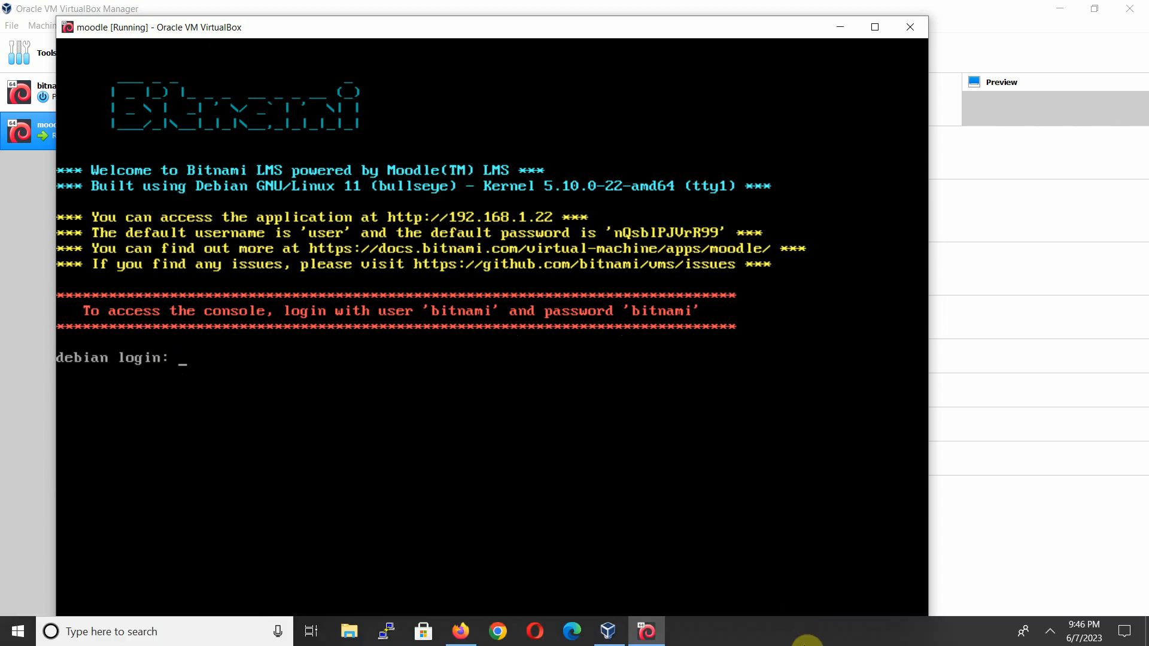
click(464, 634)
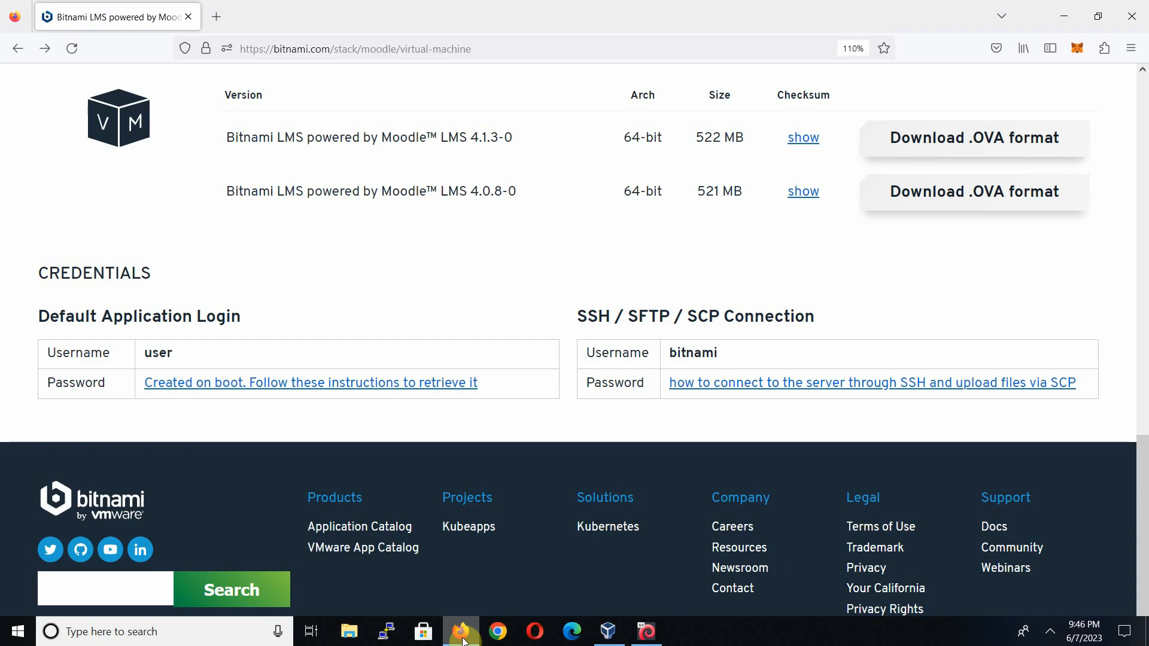
click(225, 26)
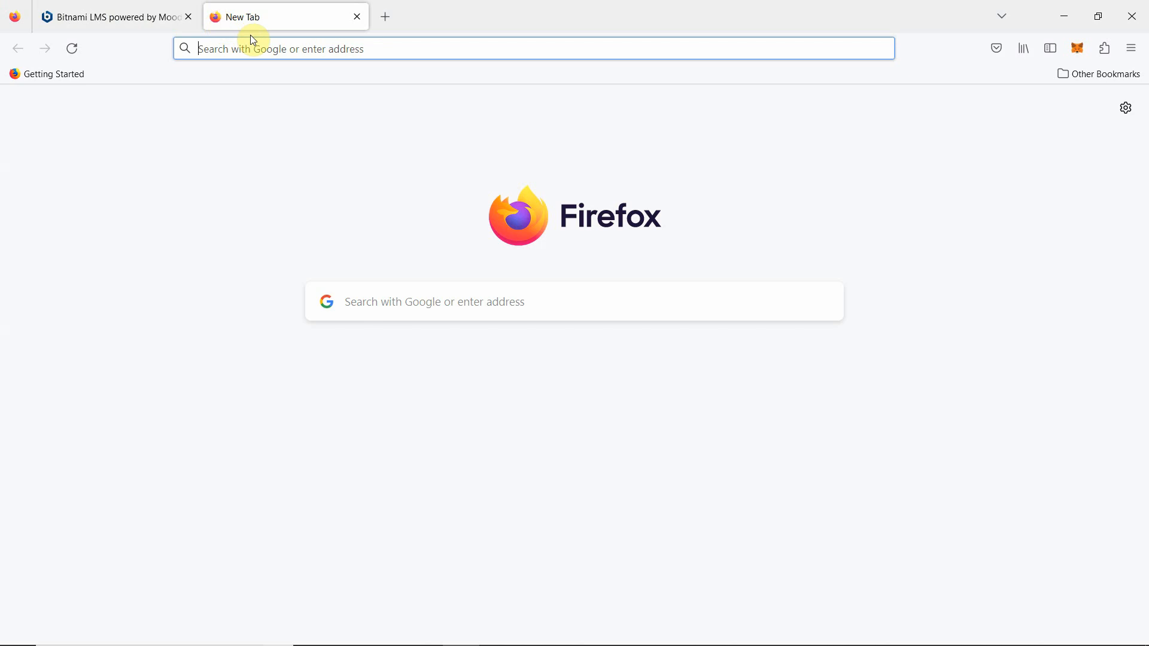
text(htt)
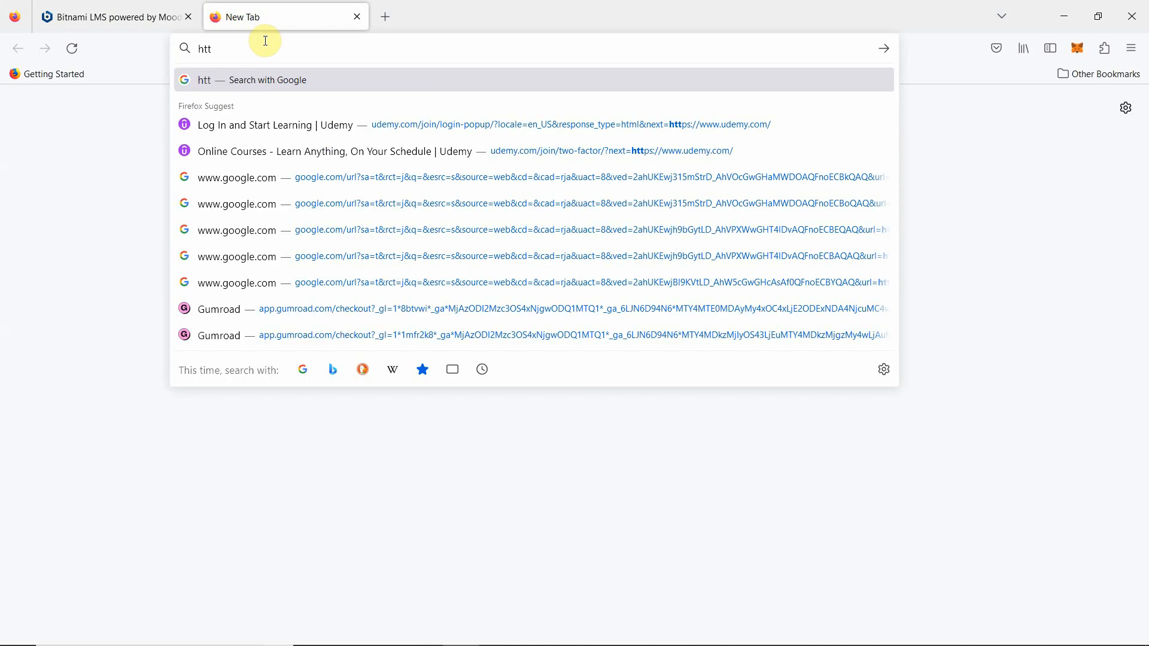
text(p)
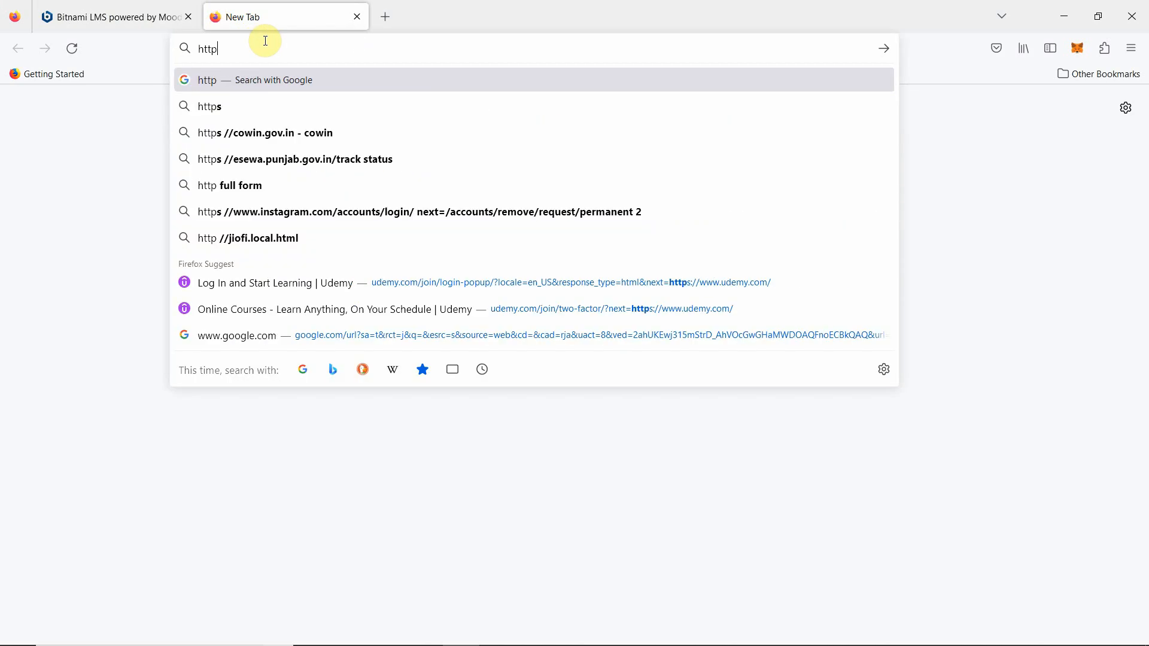
text(://1)
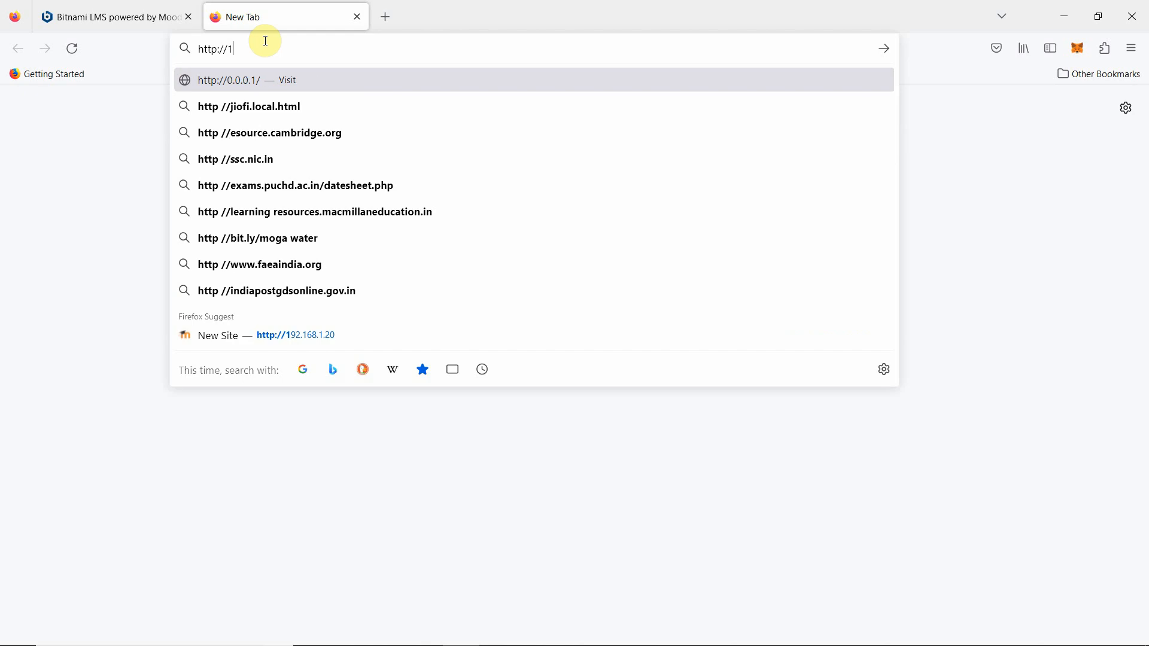
text(92.168)
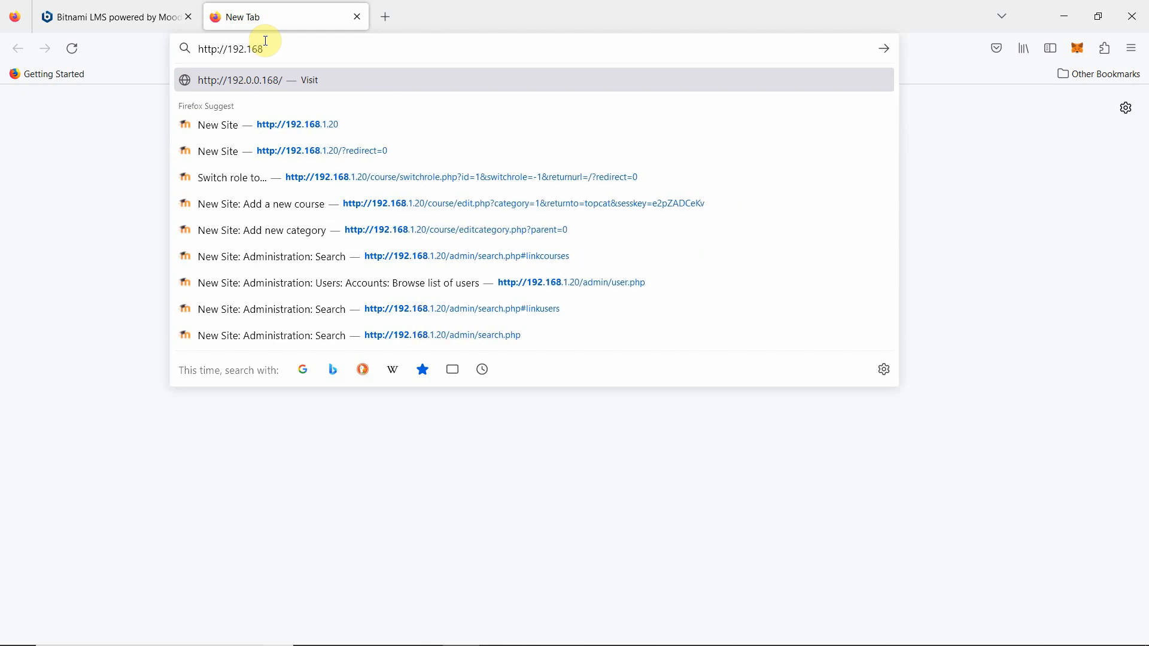
text(.)
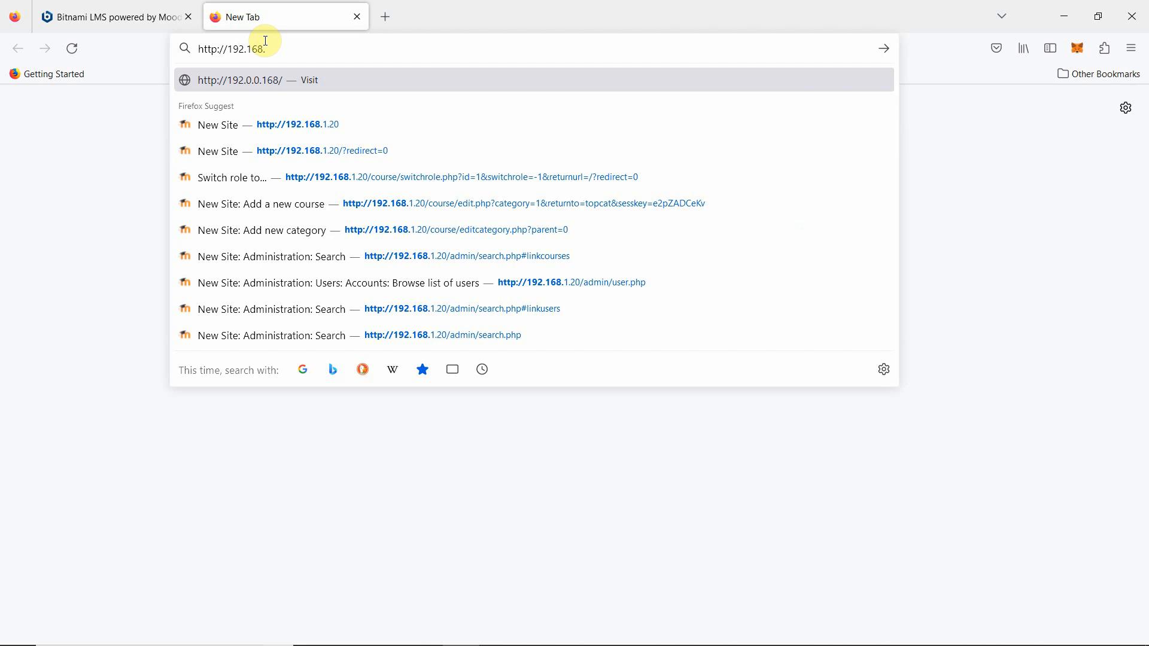
Step: Switch to the running moodle machine's console to recheck the application address, and minimize it
mouse_move(615, 642)
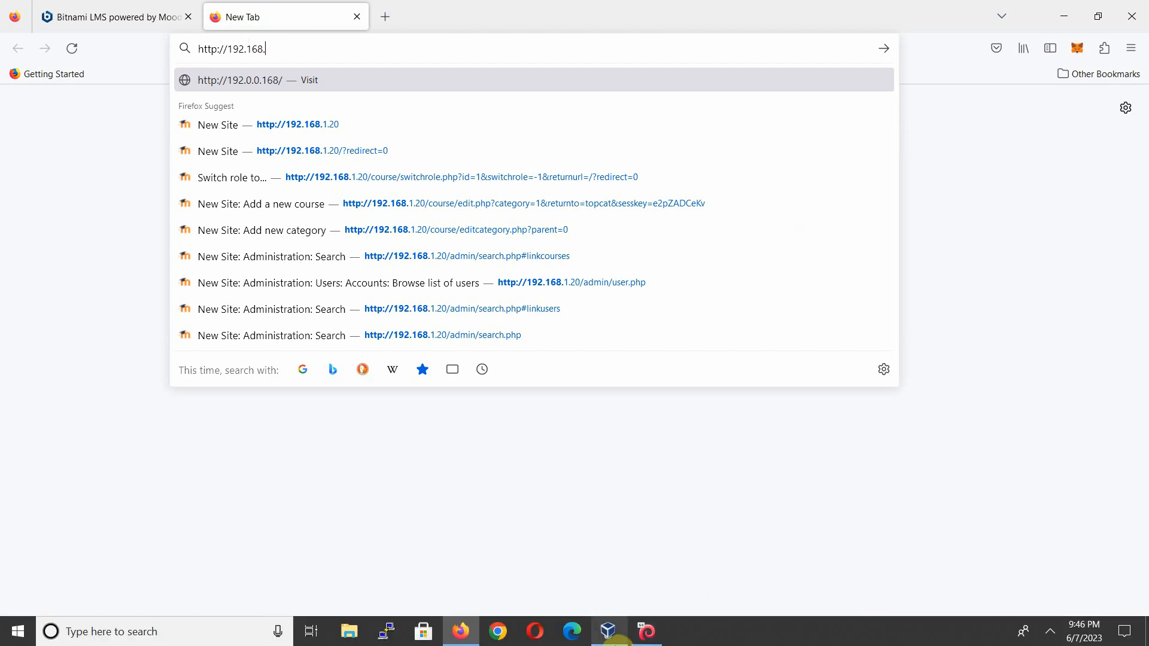
click(607, 638)
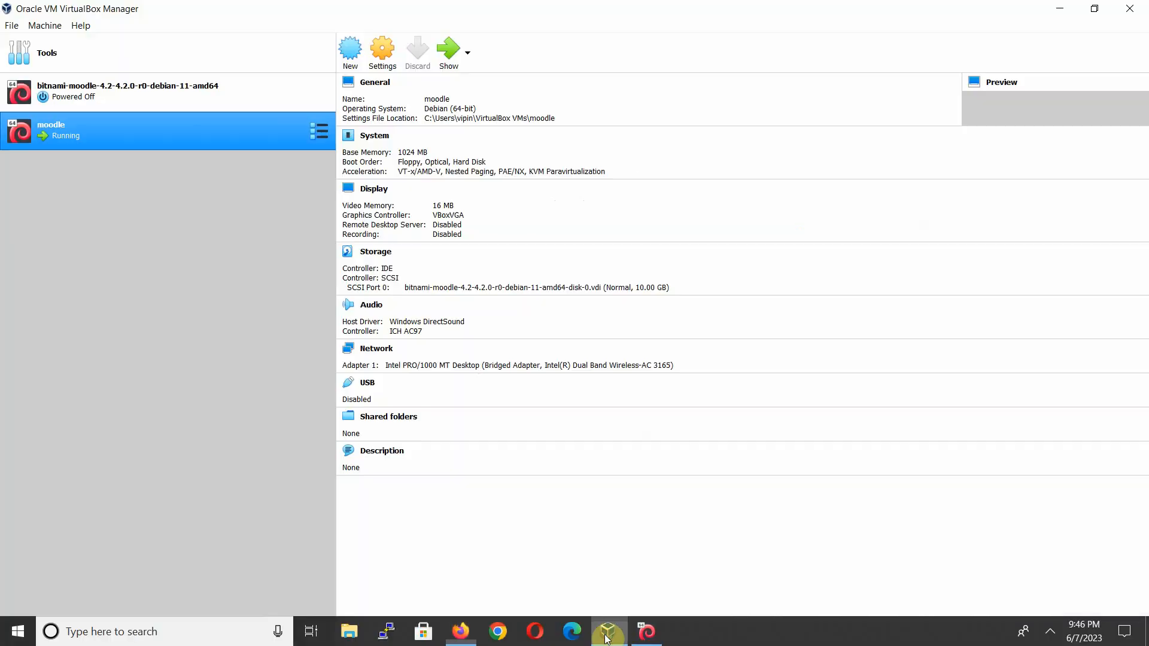
click(639, 634)
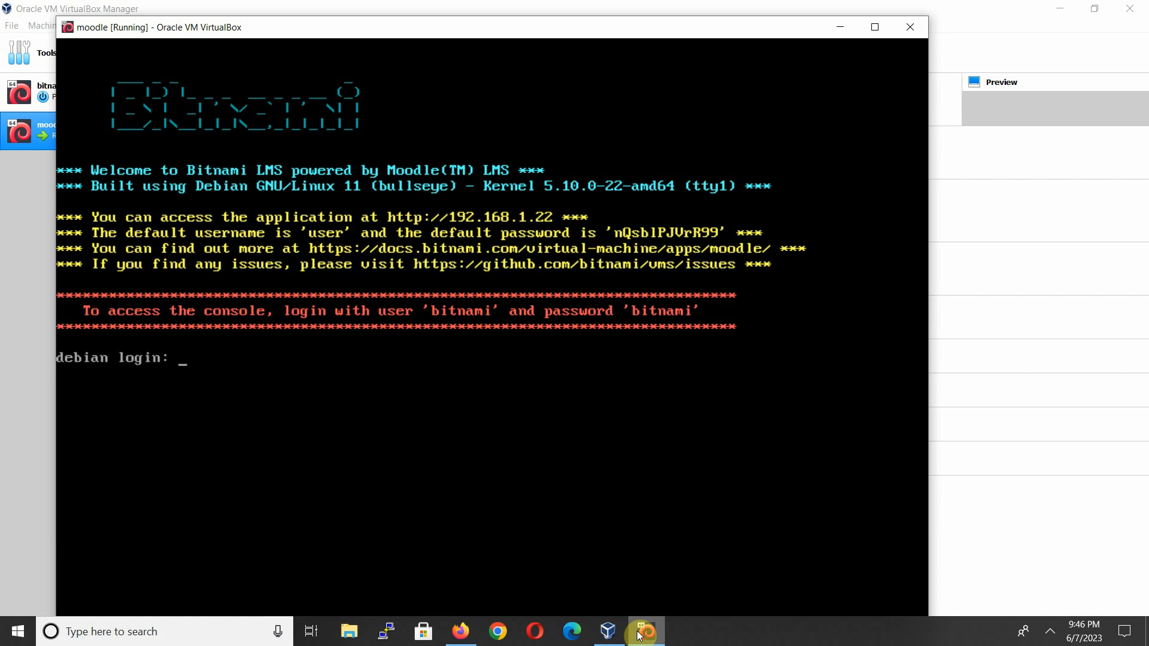
click(639, 635)
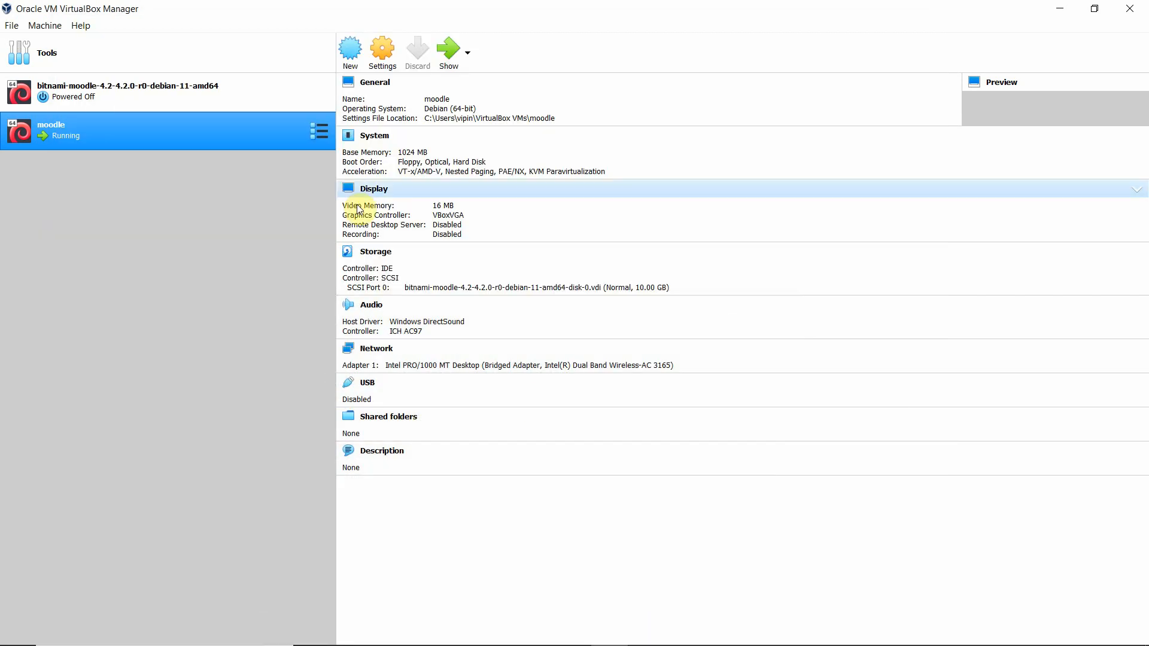
click(469, 629)
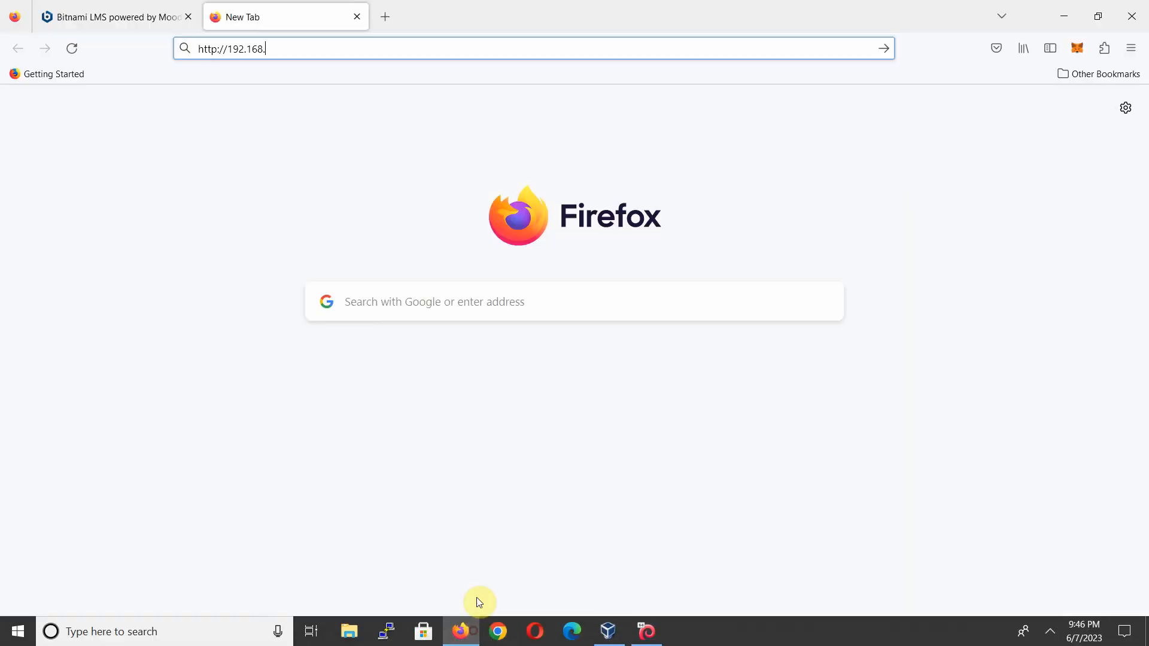
click(301, 46)
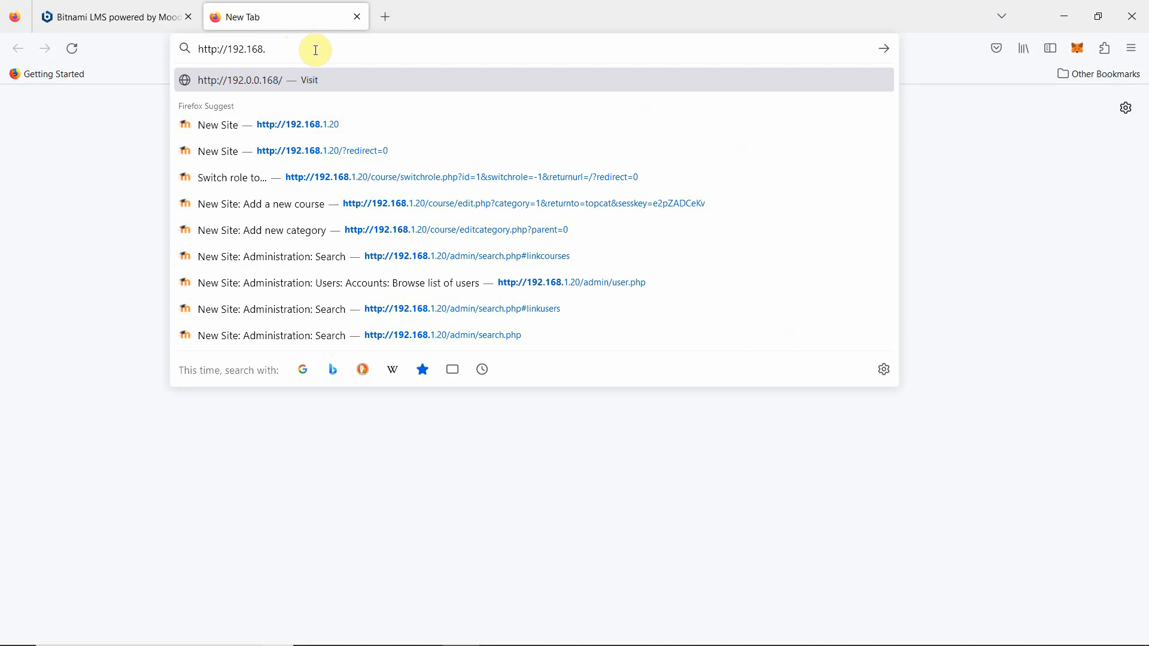
text(1.22)
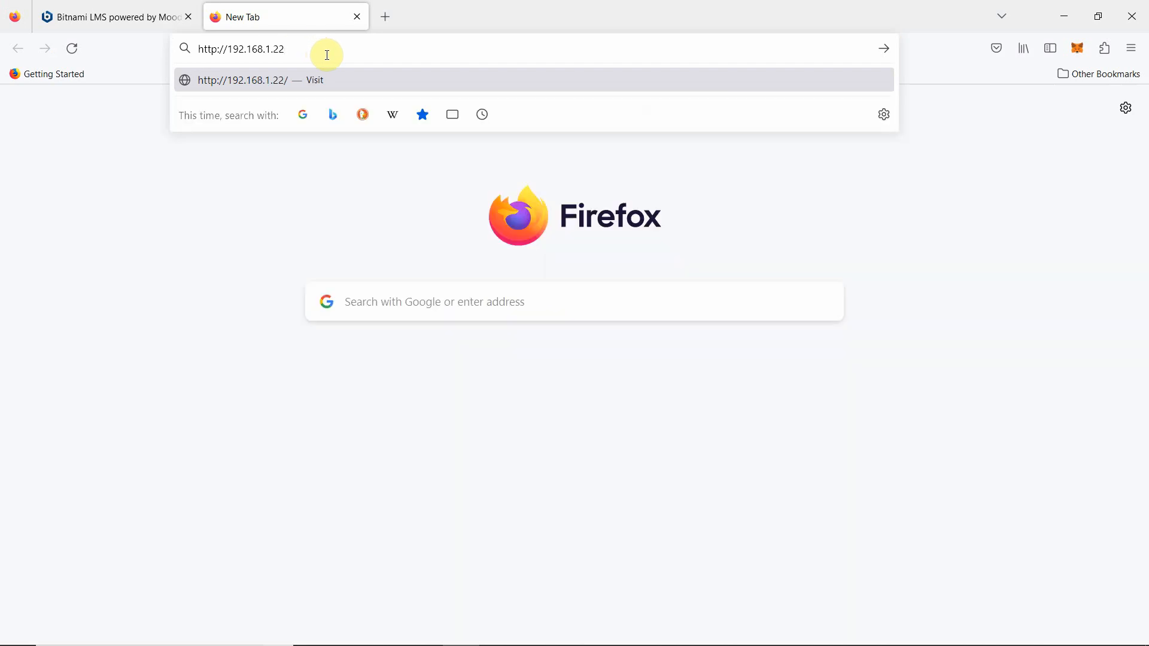
key(Return)
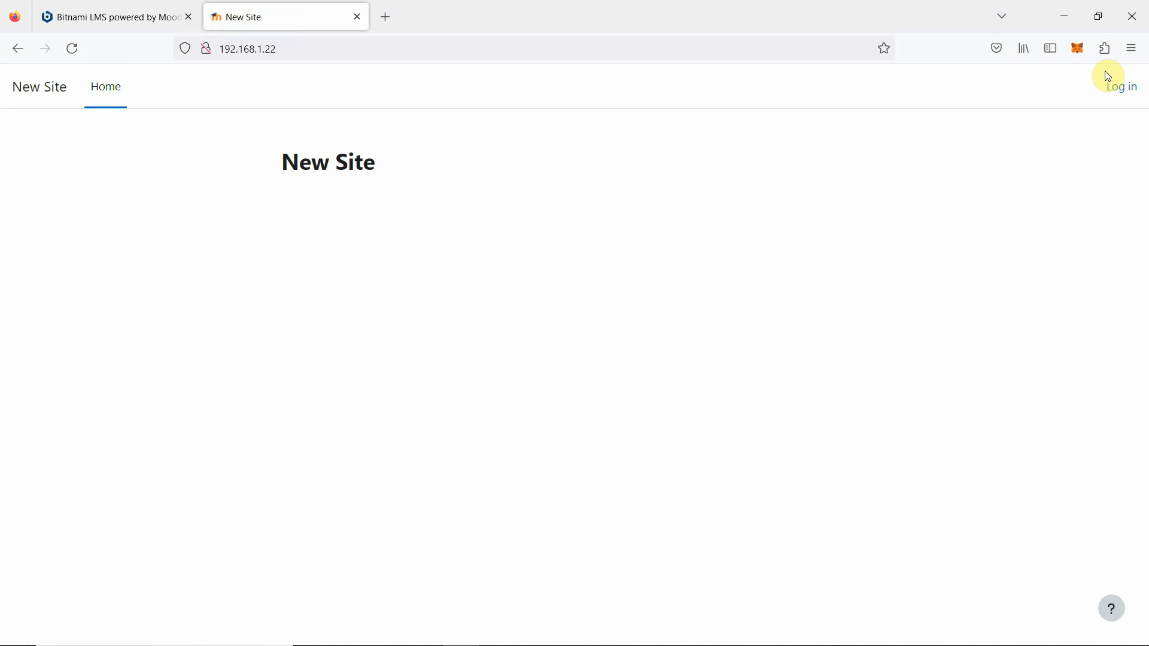
click(1112, 90)
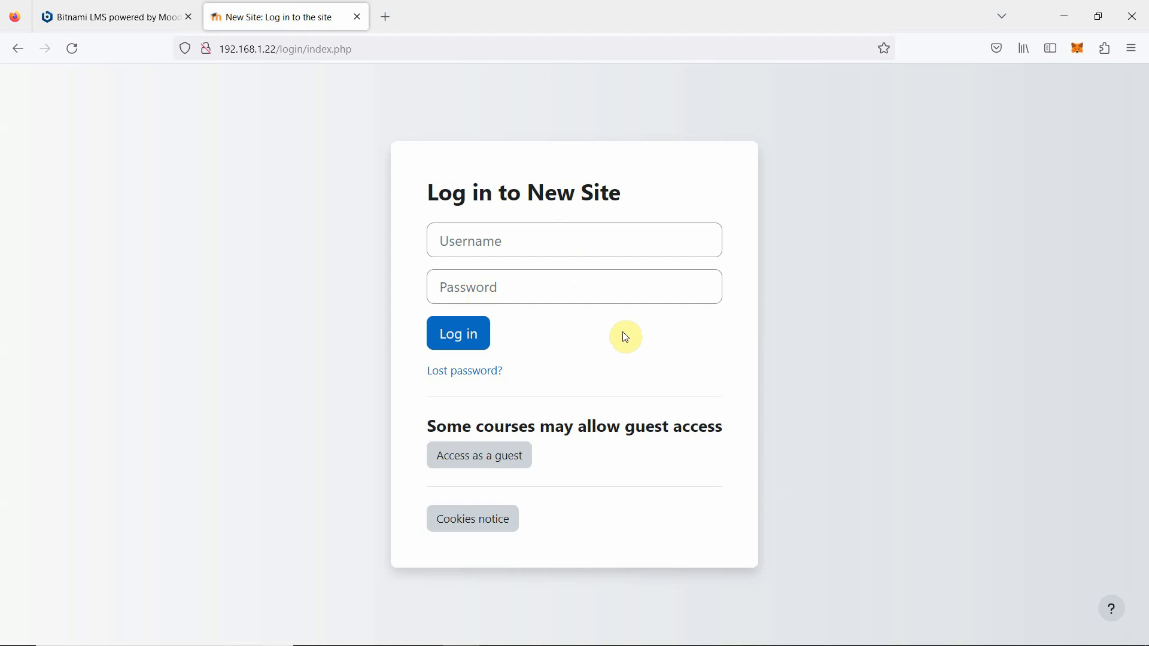
Step: Check the default application username and password in the moodle machine's console, and minimize it to return to the login page
mouse_move(602, 642)
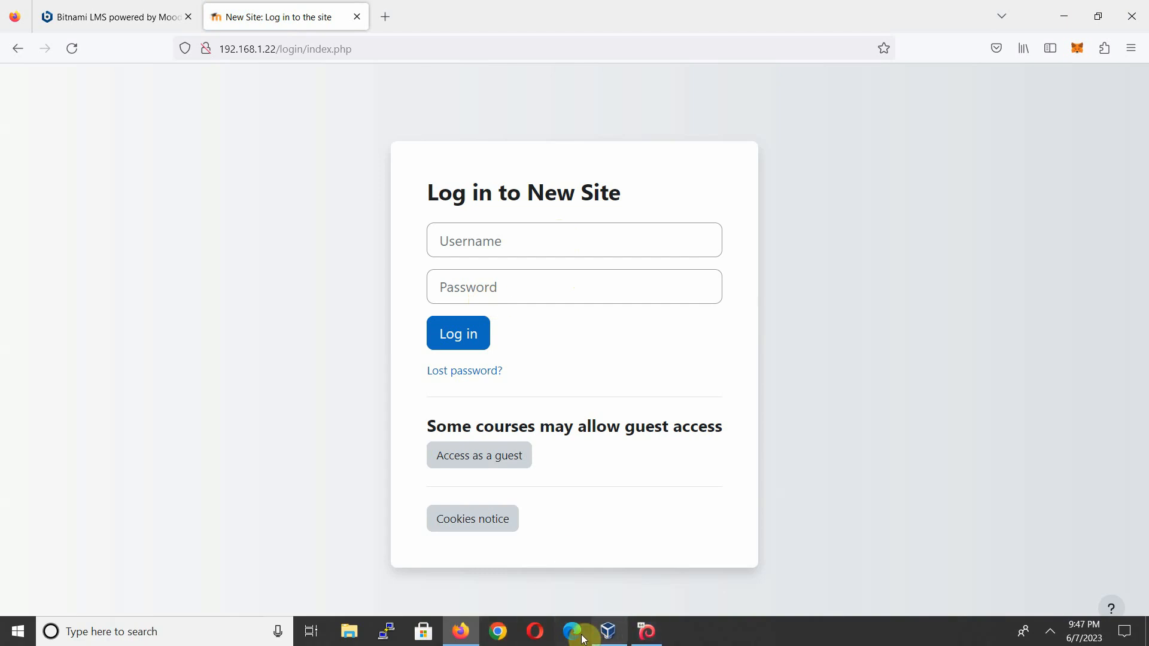
click(579, 576)
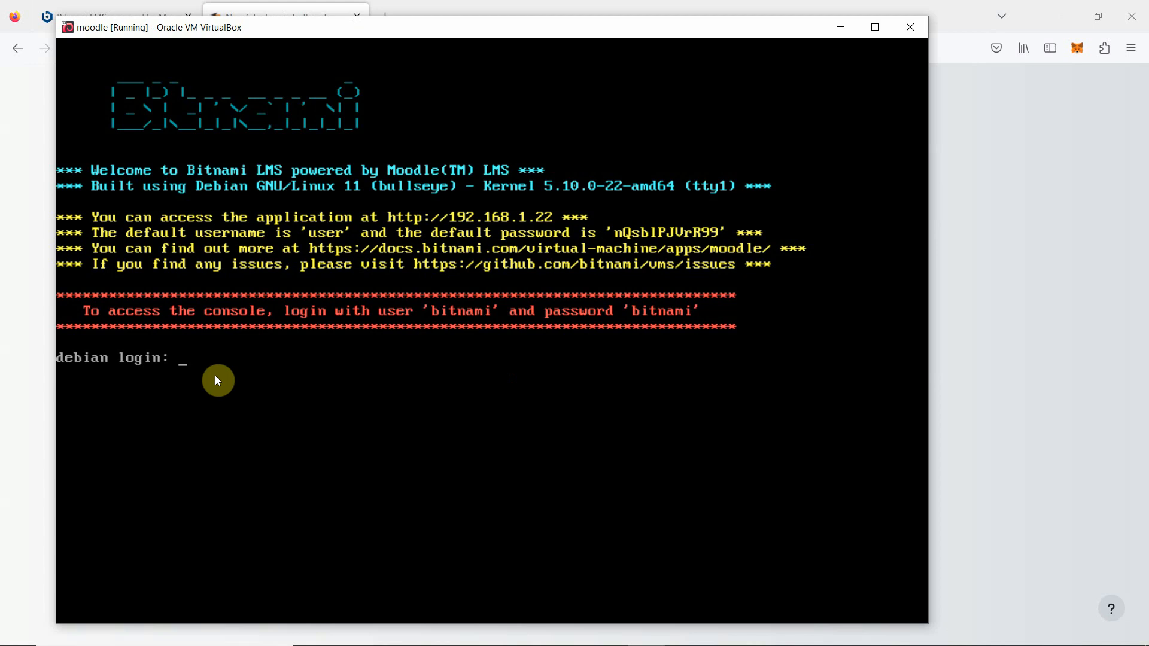
click(839, 27)
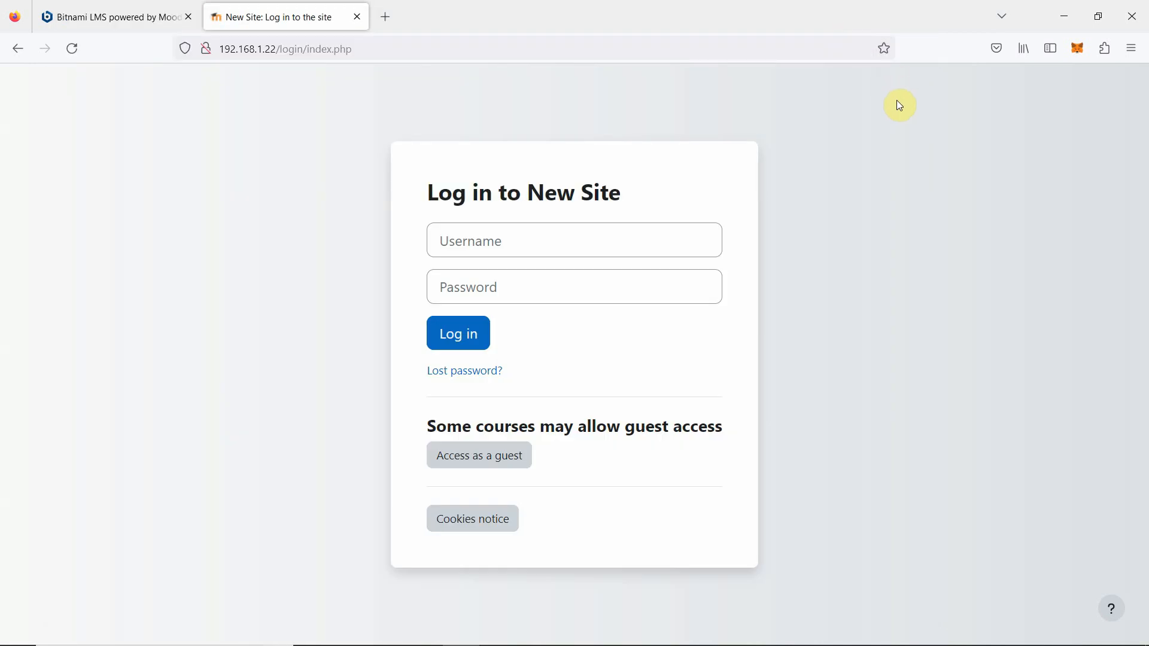